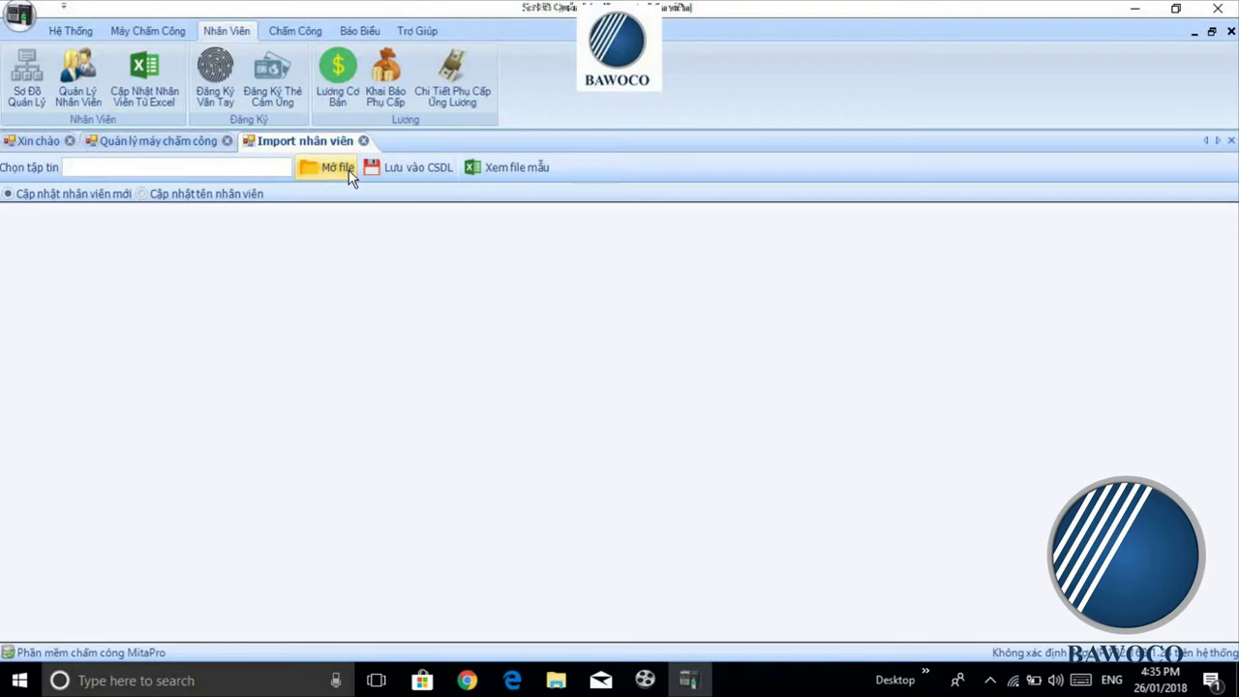
# Step: Open the Excel workbook "the gioi ma vach" from the desktop, review its employee columns, and close it
pyautogui.click(1134, 8)
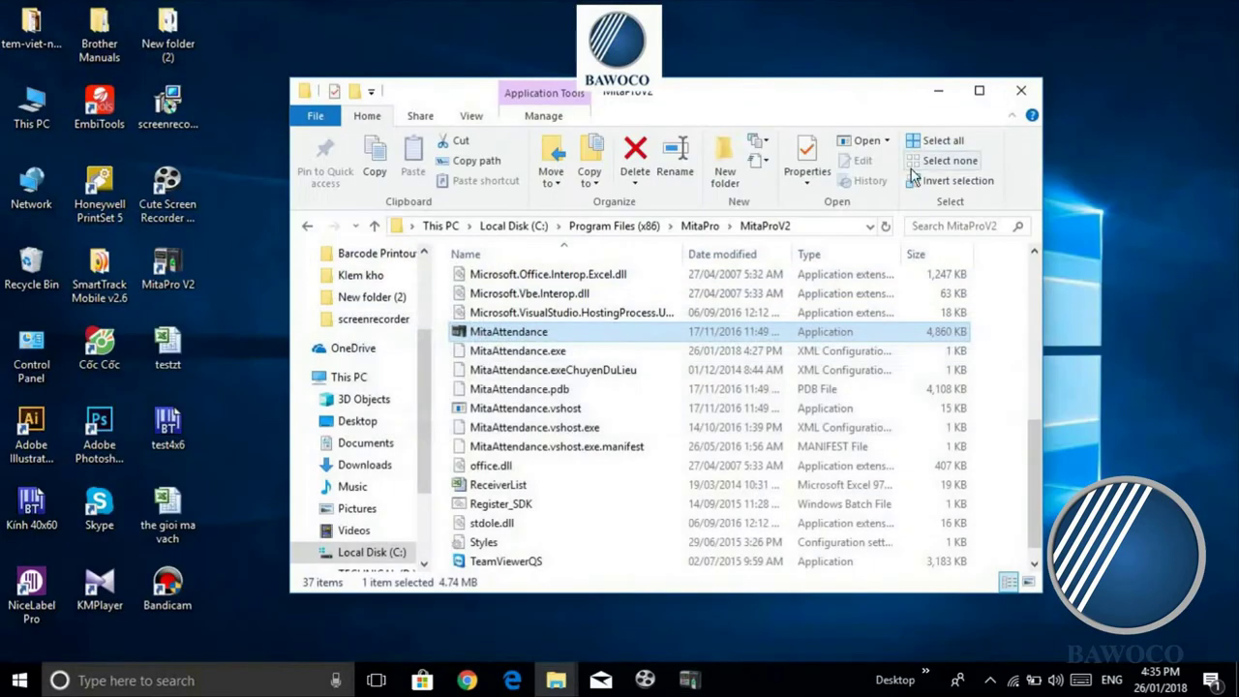
pyautogui.click(938, 91)
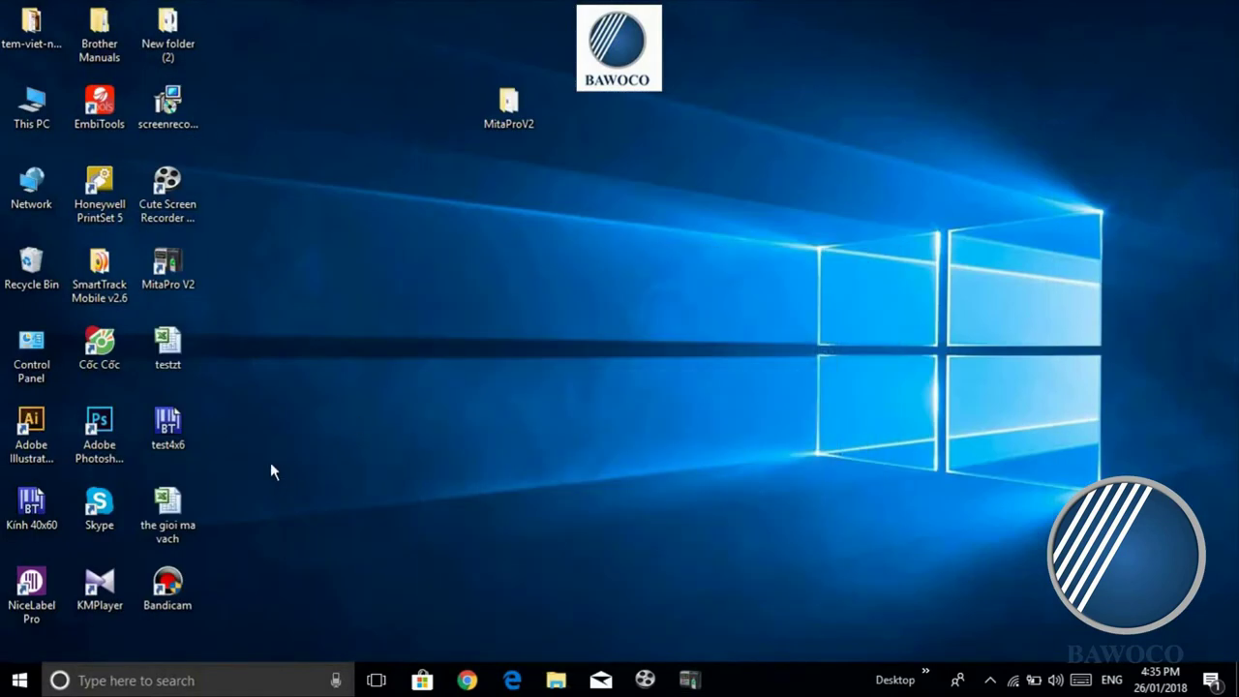
pyautogui.doubleClick(179, 514)
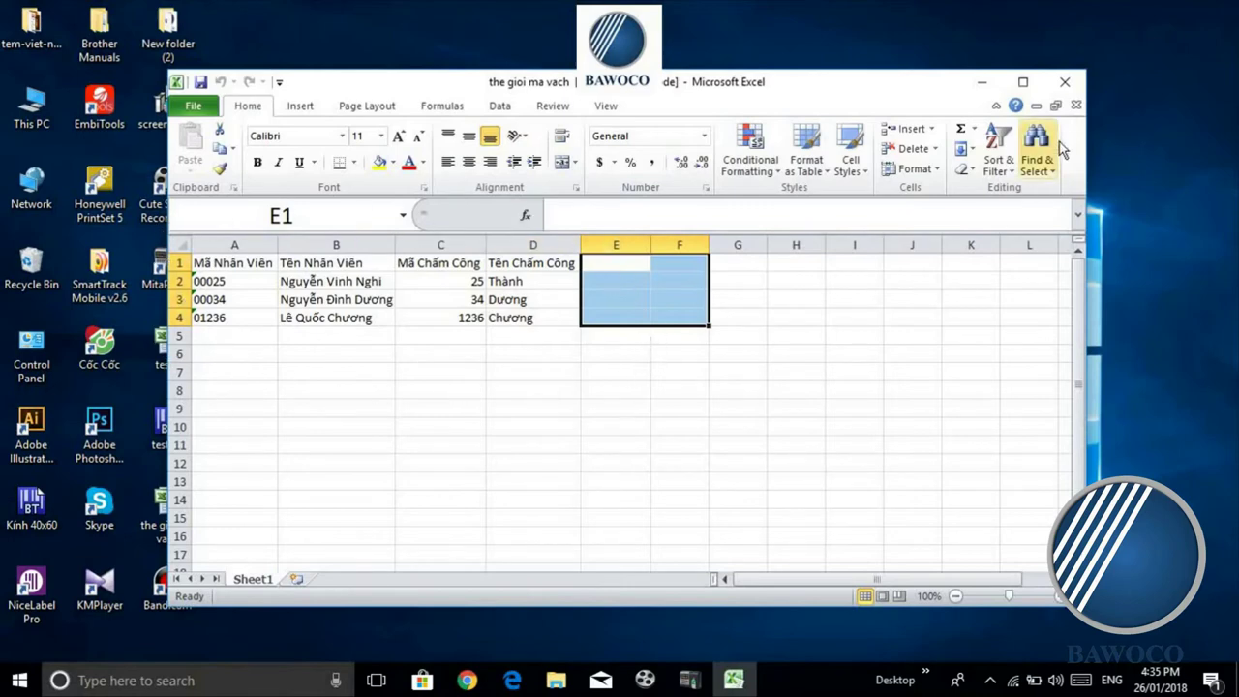
pyautogui.click(1070, 87)
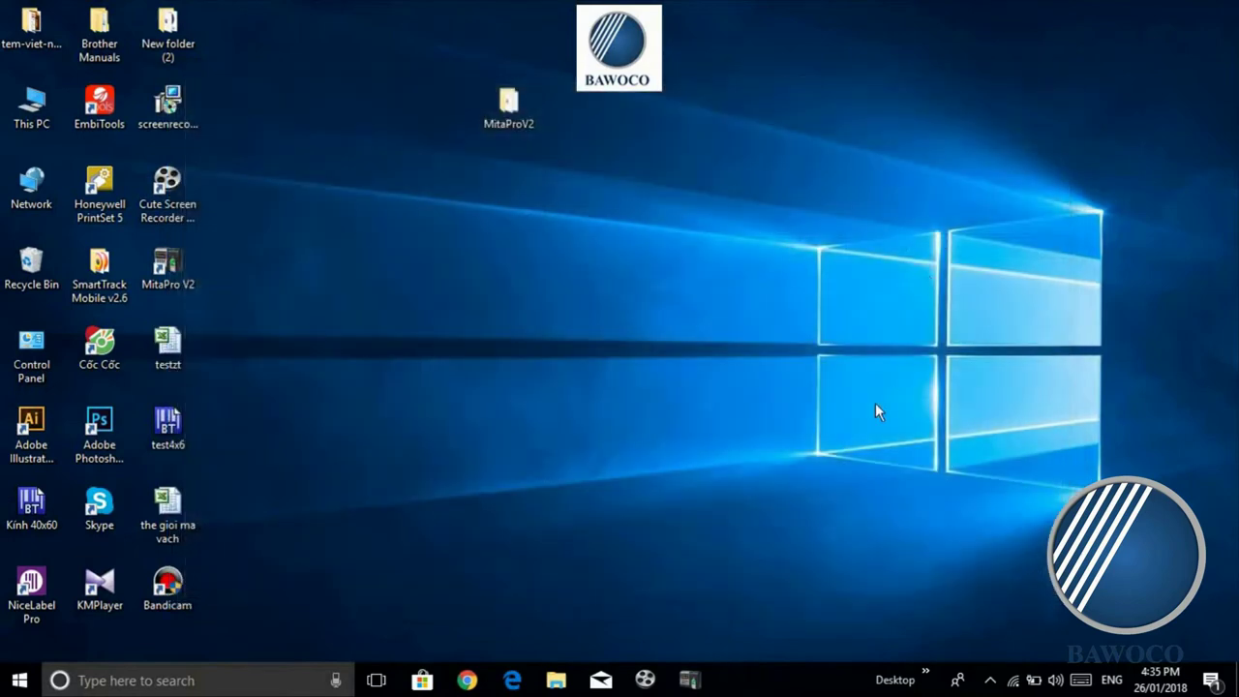
# Step: Switch back to MitaPro, load "the gioi ma vach" from the Desktop for employee import, and save its employees to the database
pyautogui.click(690, 680)
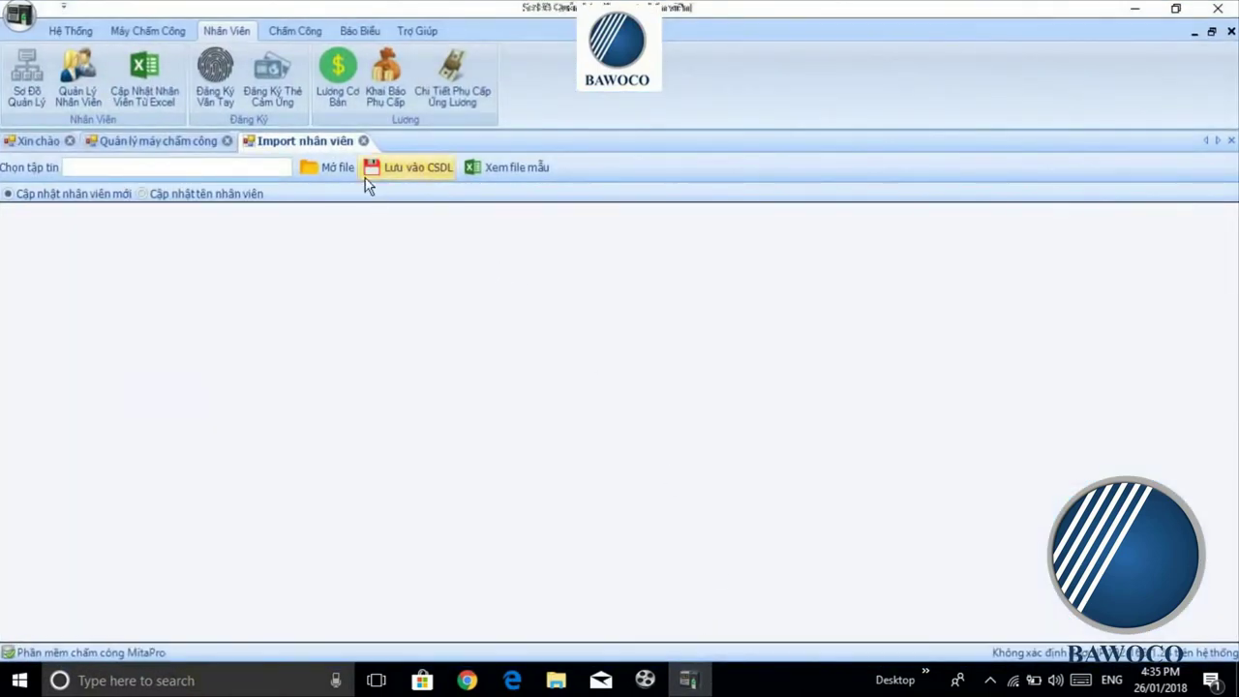
pyautogui.click(330, 166)
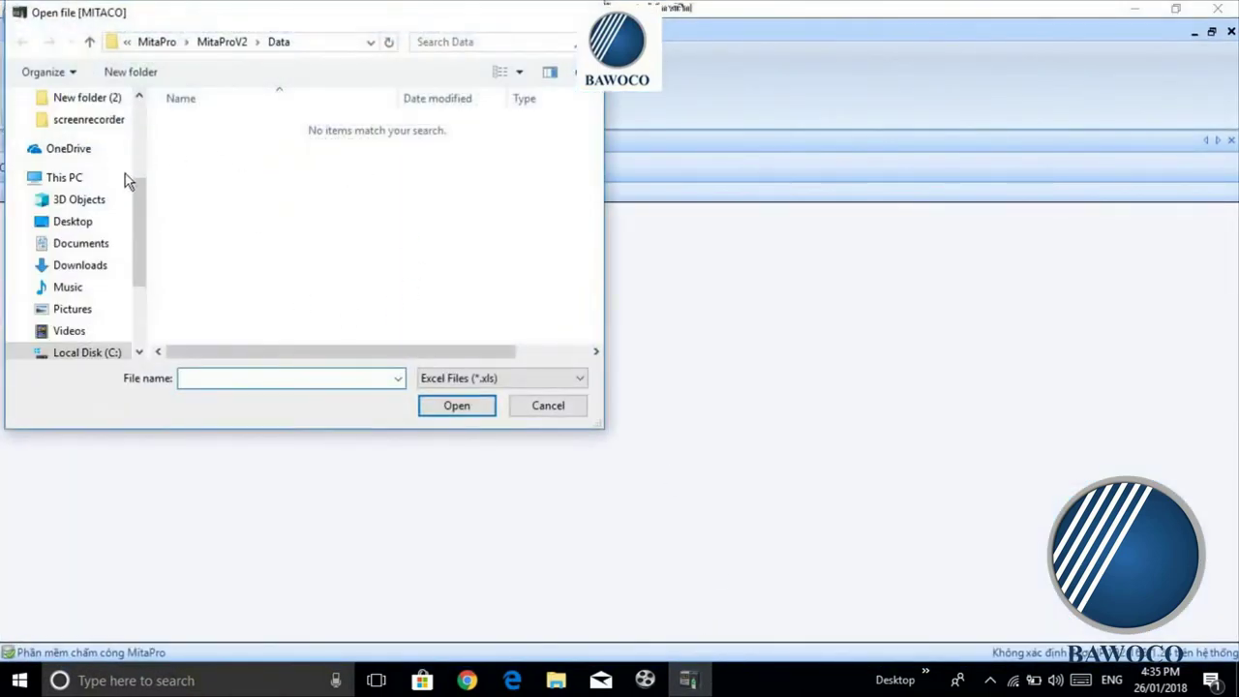
pyautogui.click(106, 223)
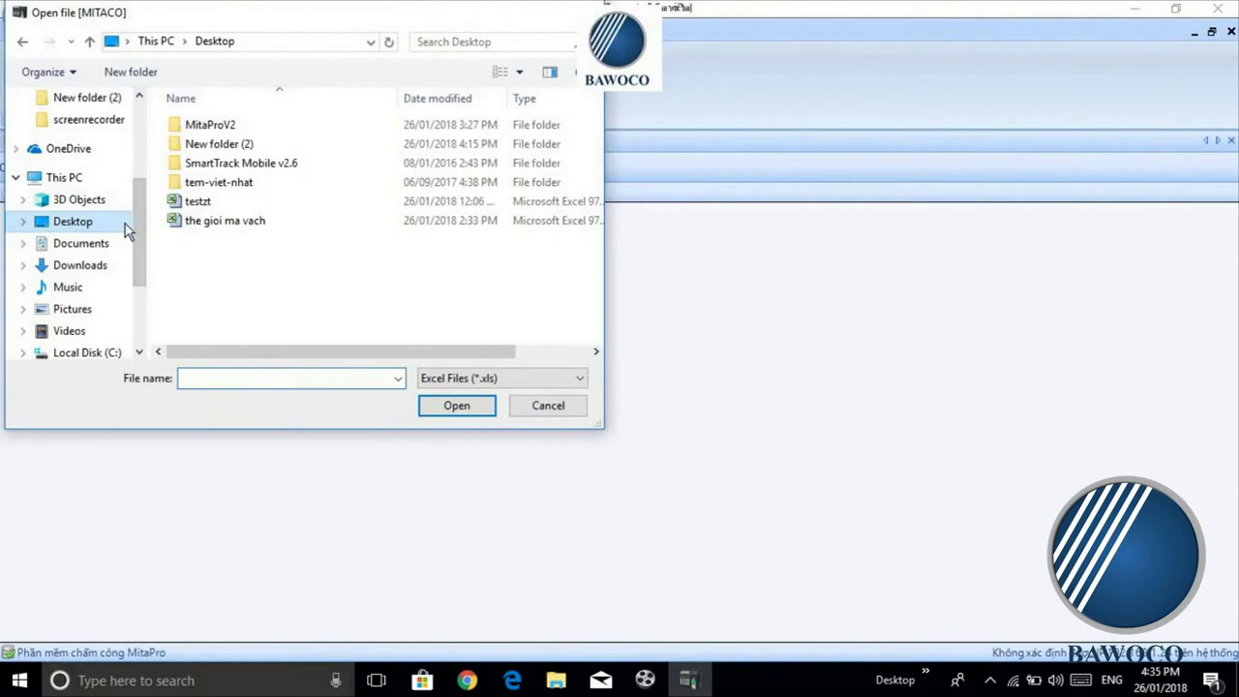
pyautogui.click(242, 222)
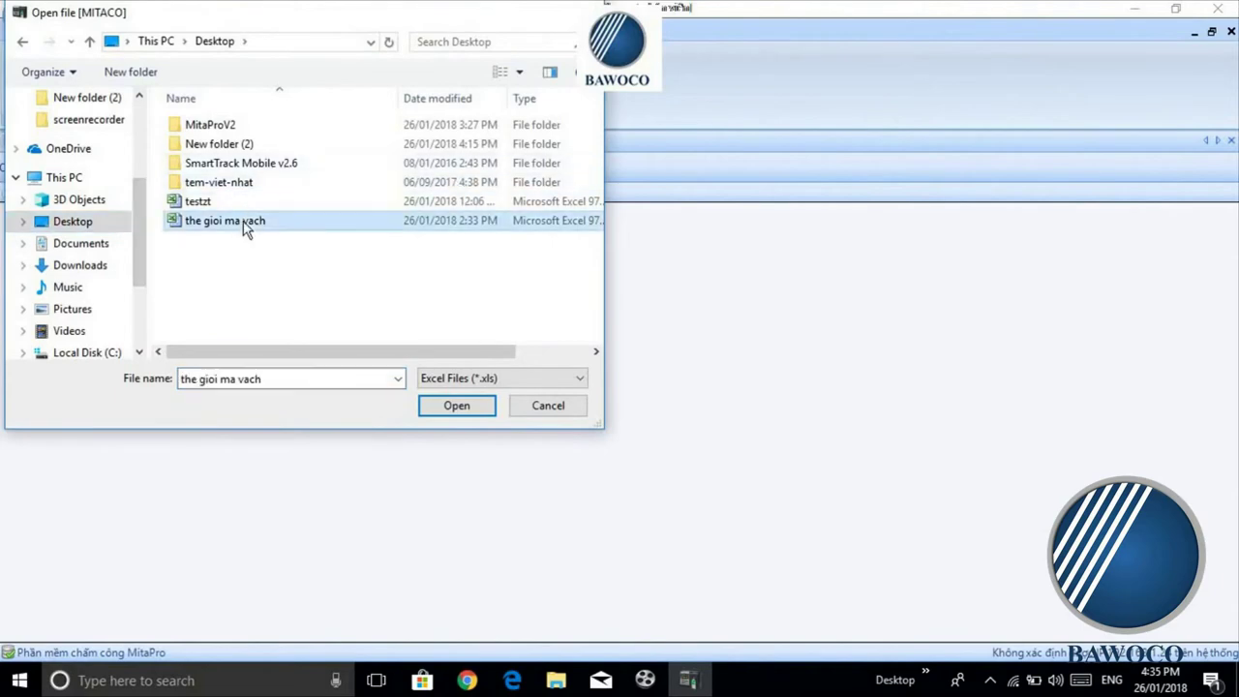
pyautogui.click(476, 408)
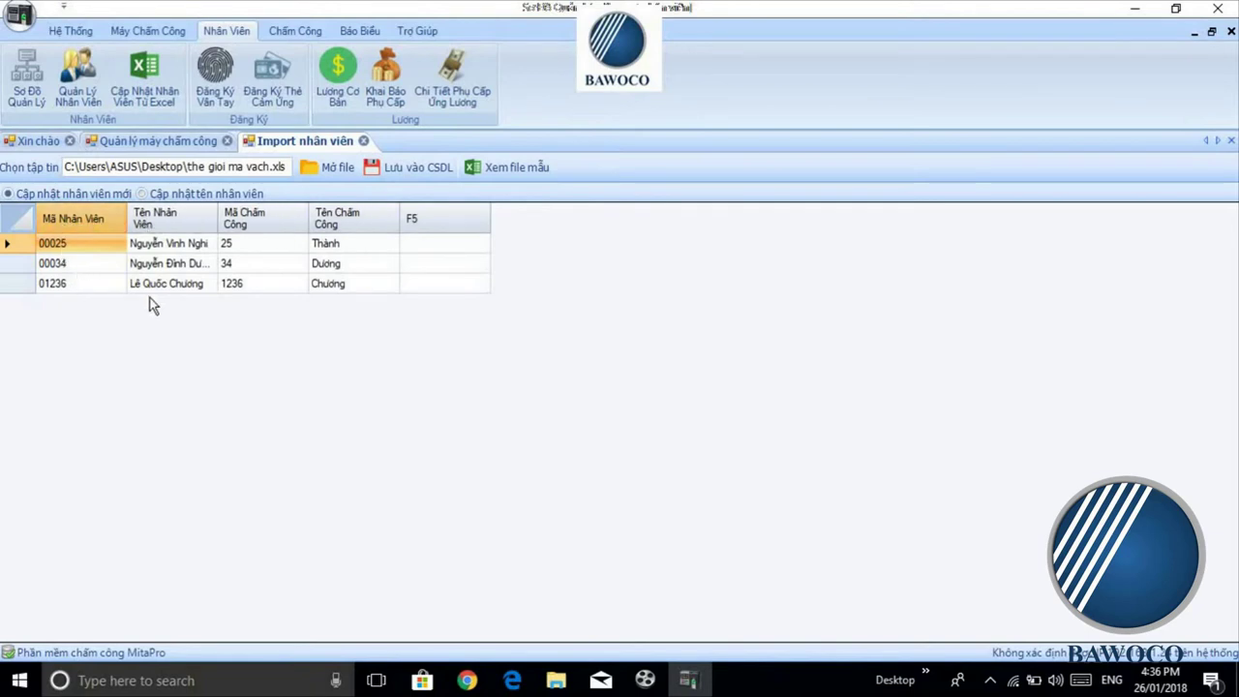
pyautogui.click(394, 174)
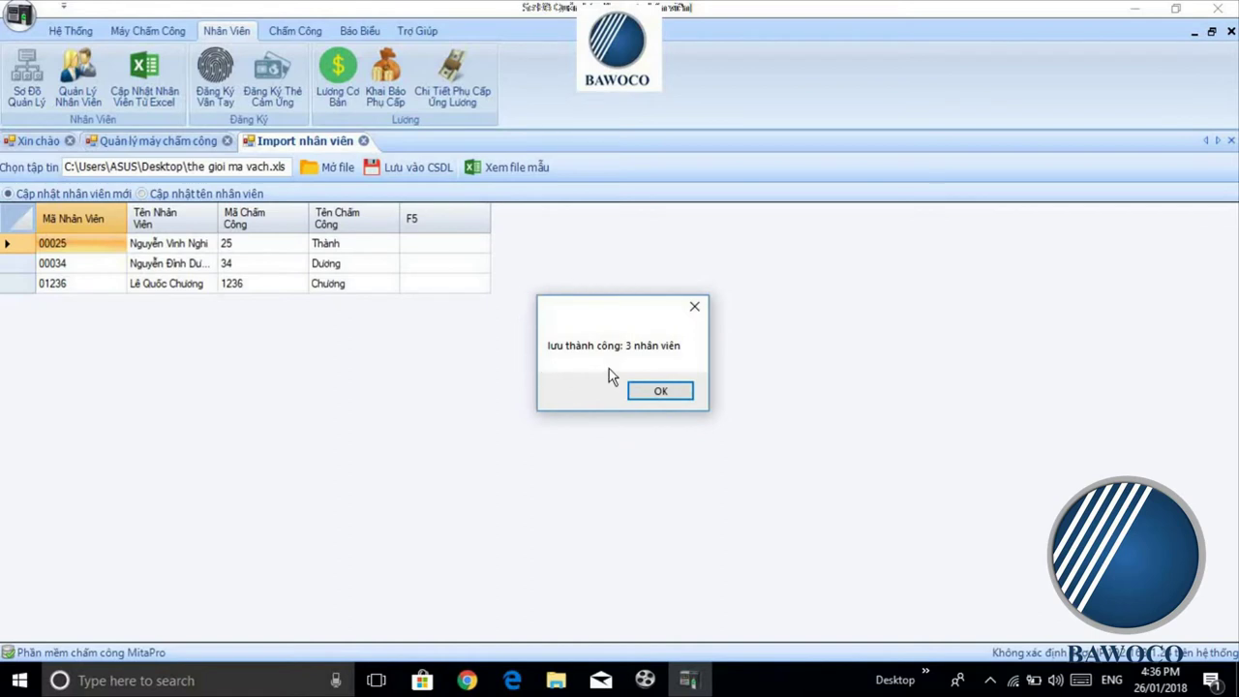
pyautogui.click(673, 395)
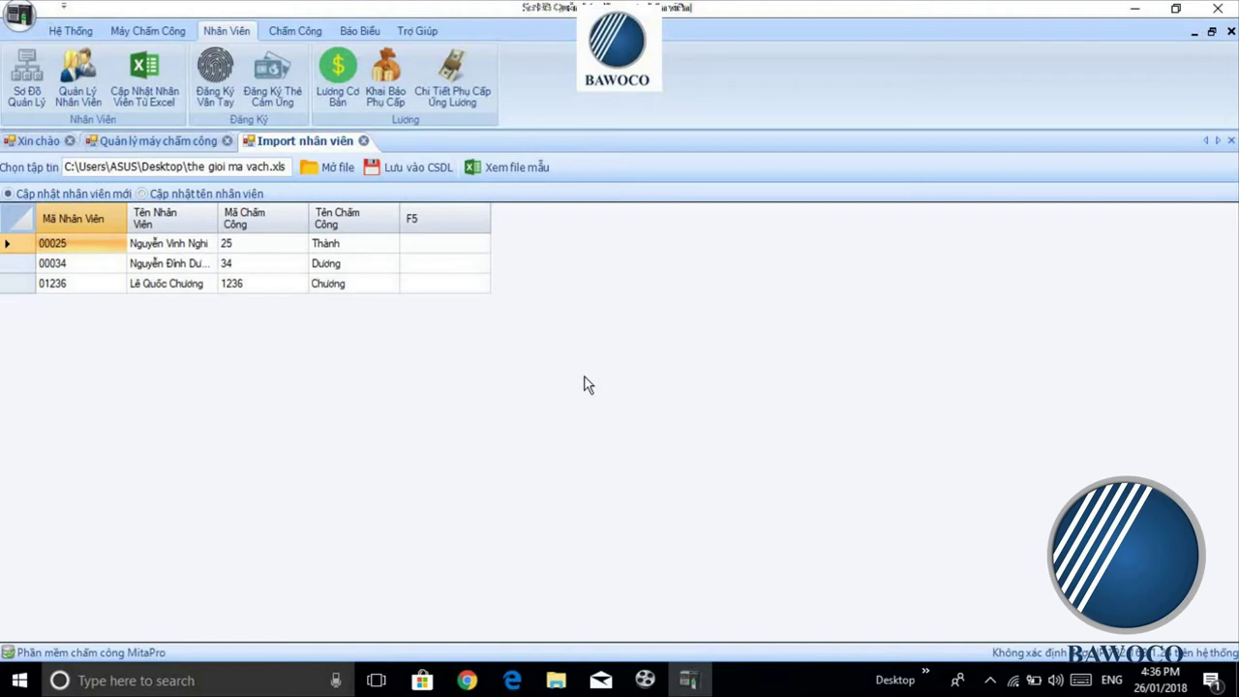
# Step: Open employee management and inspect the first new employee's attendance details and permission options
pyautogui.click(77, 83)
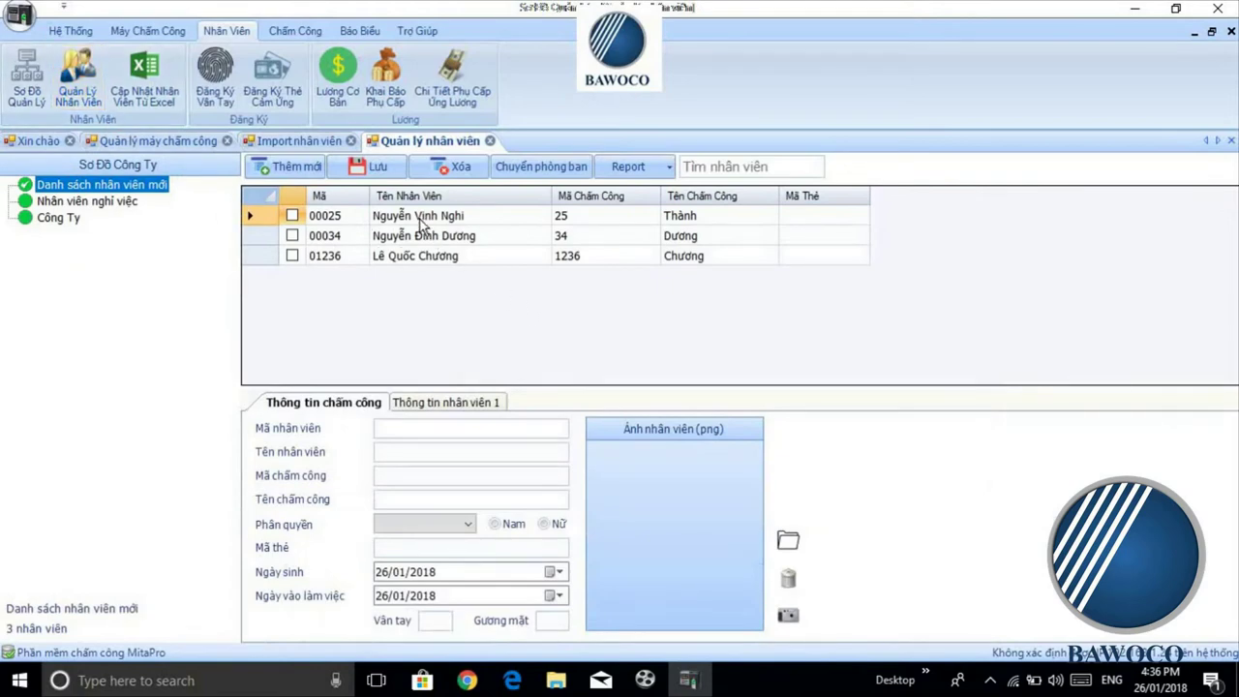
pyautogui.click(426, 217)
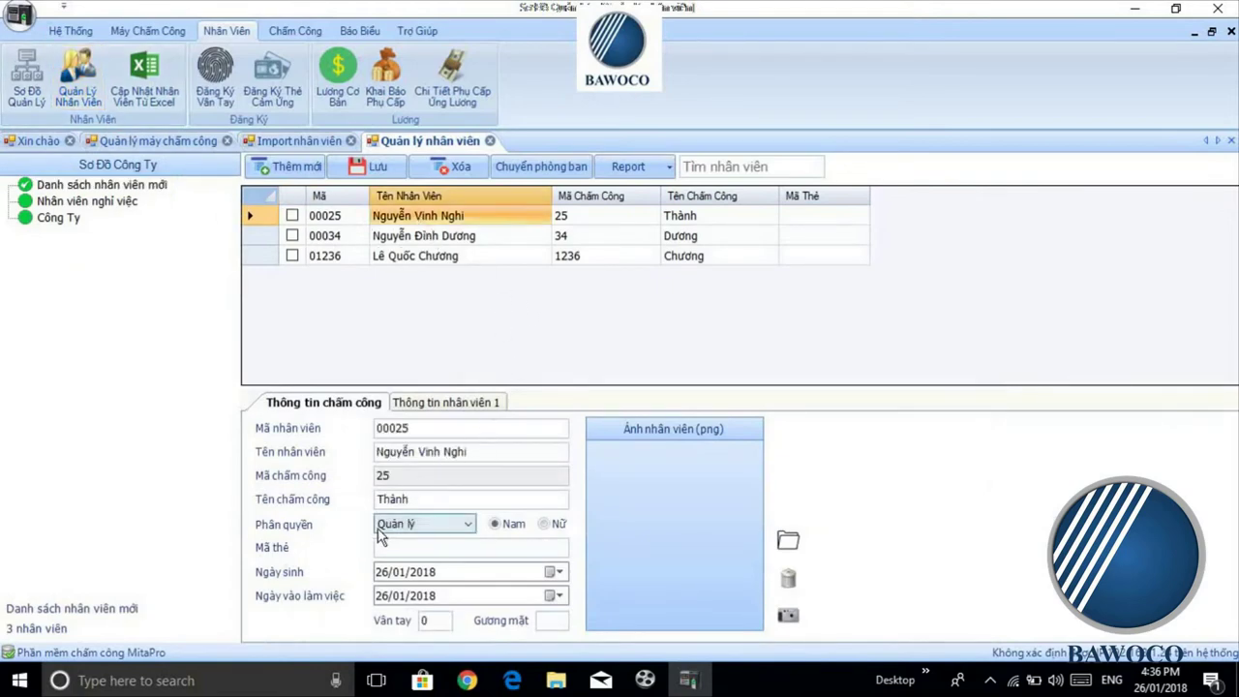
pyautogui.click(435, 532)
pyautogui.click(435, 531)
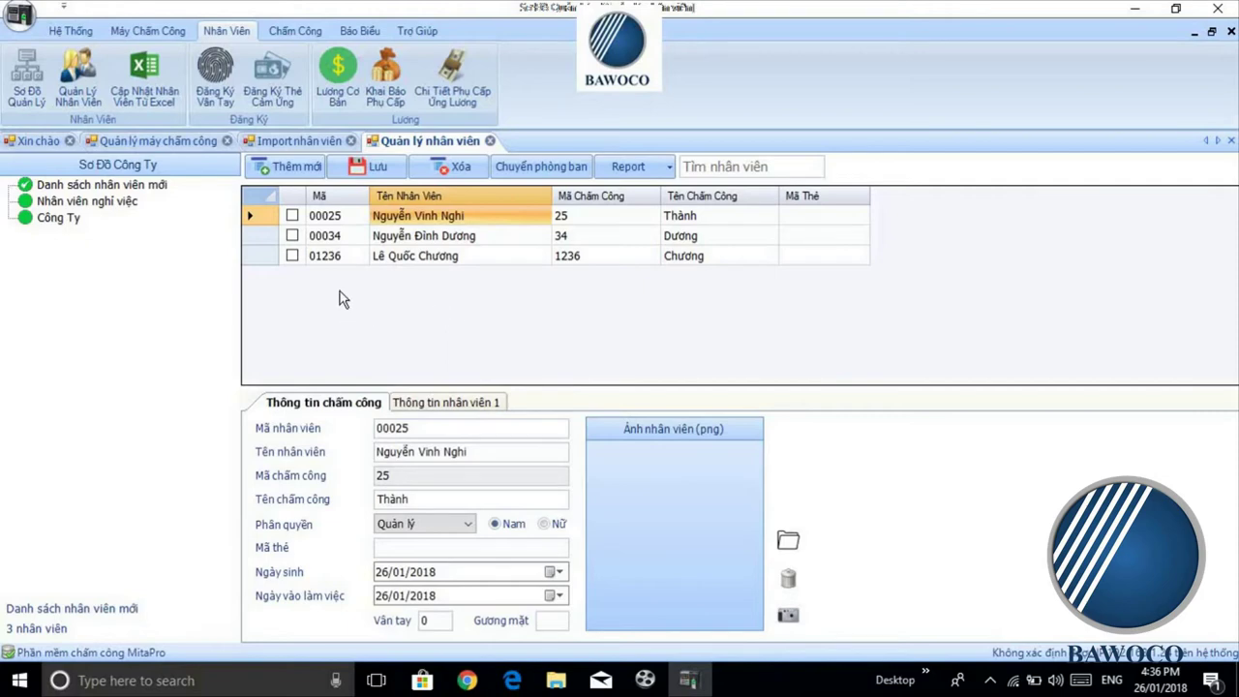
# Step: Open the page for uploading employees to the attendance machine and widen the employee name column
pyautogui.click(170, 32)
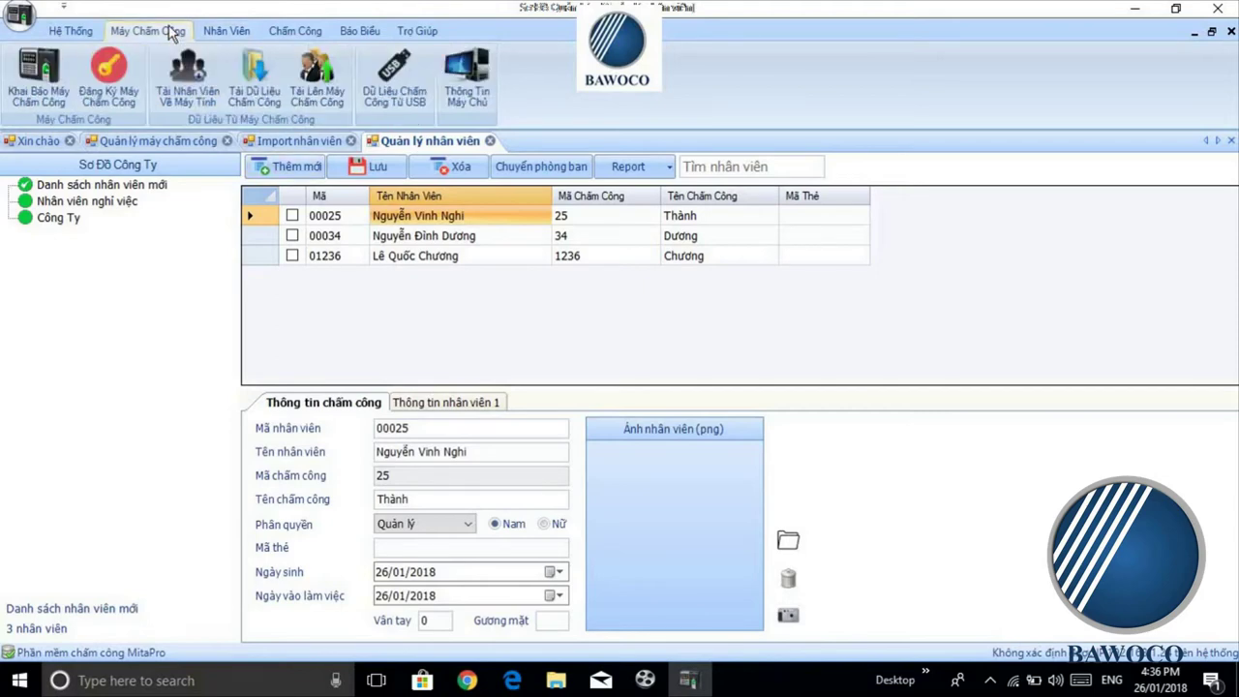
pyautogui.click(335, 77)
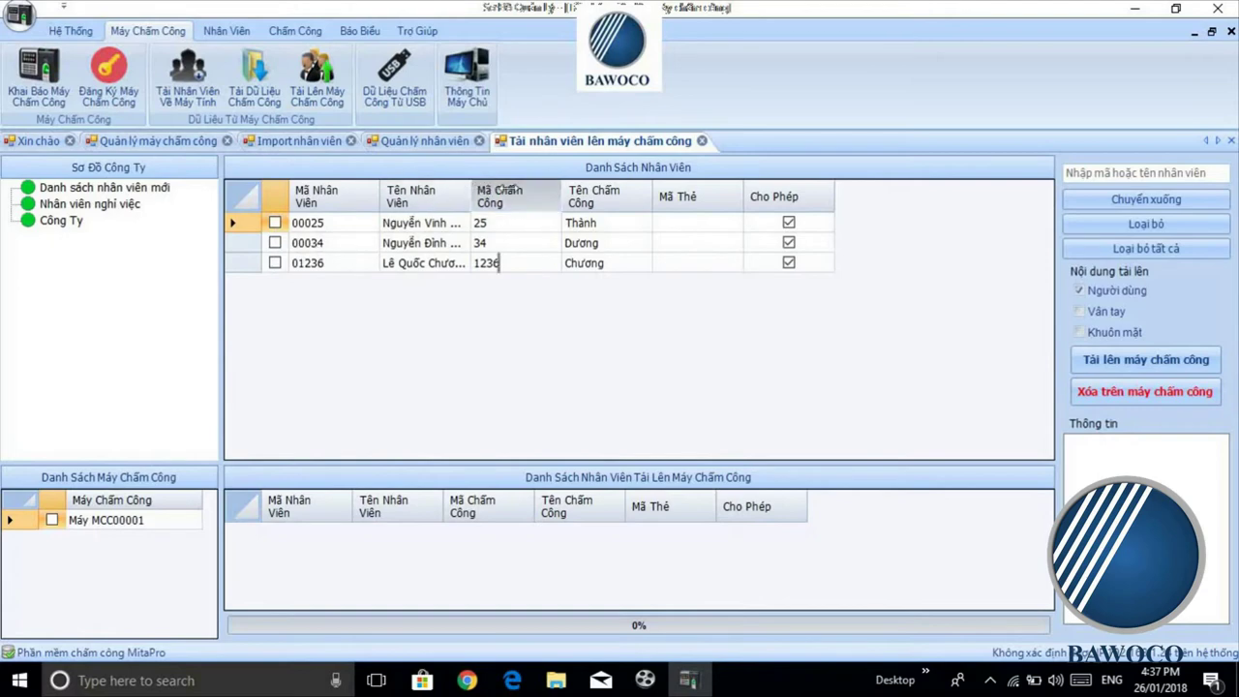
pyautogui.moveTo(472, 191); pyautogui.dragTo(525, 191)
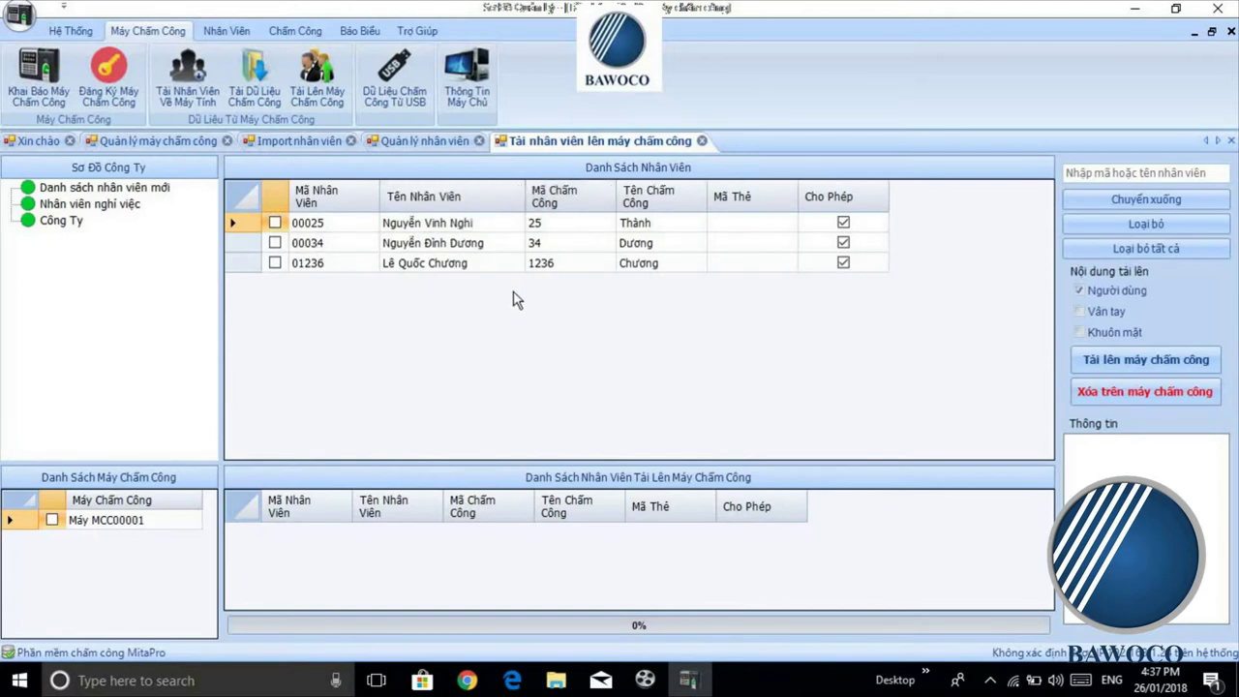
# Step: Select all new employees, transfer them to the upload list, and upload them to Máy MCC00001
pyautogui.click(276, 224)
pyautogui.click(276, 244)
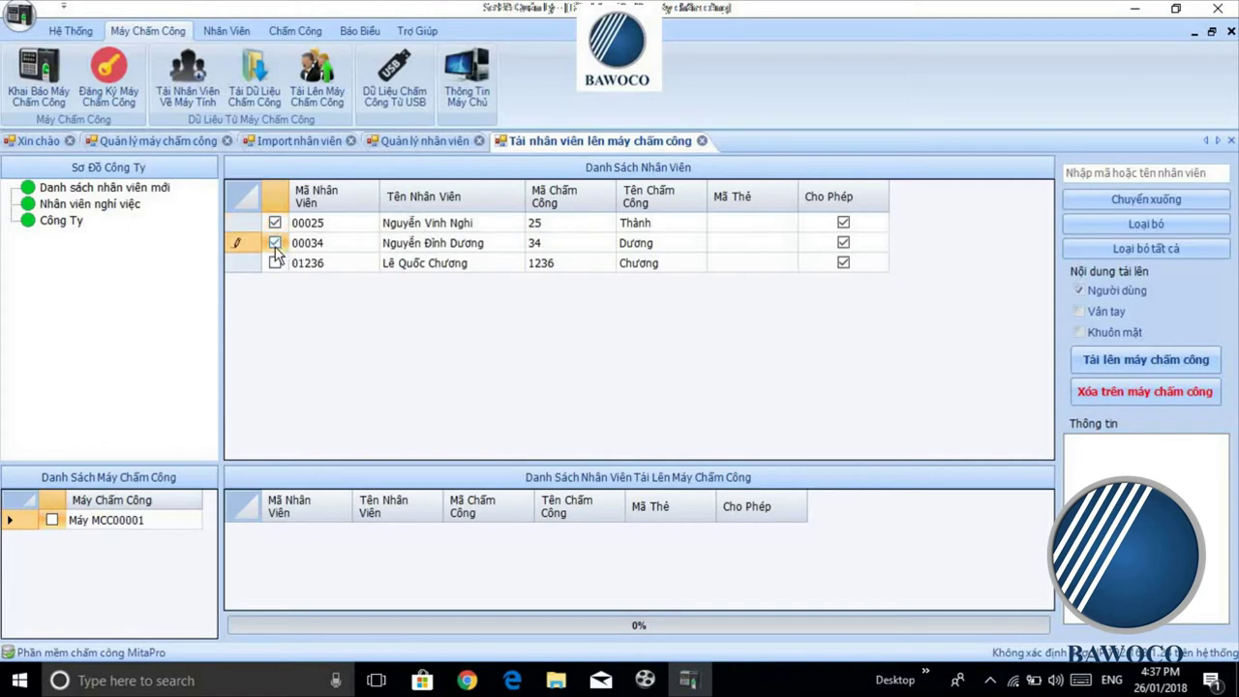
pyautogui.rightClick(257, 206)
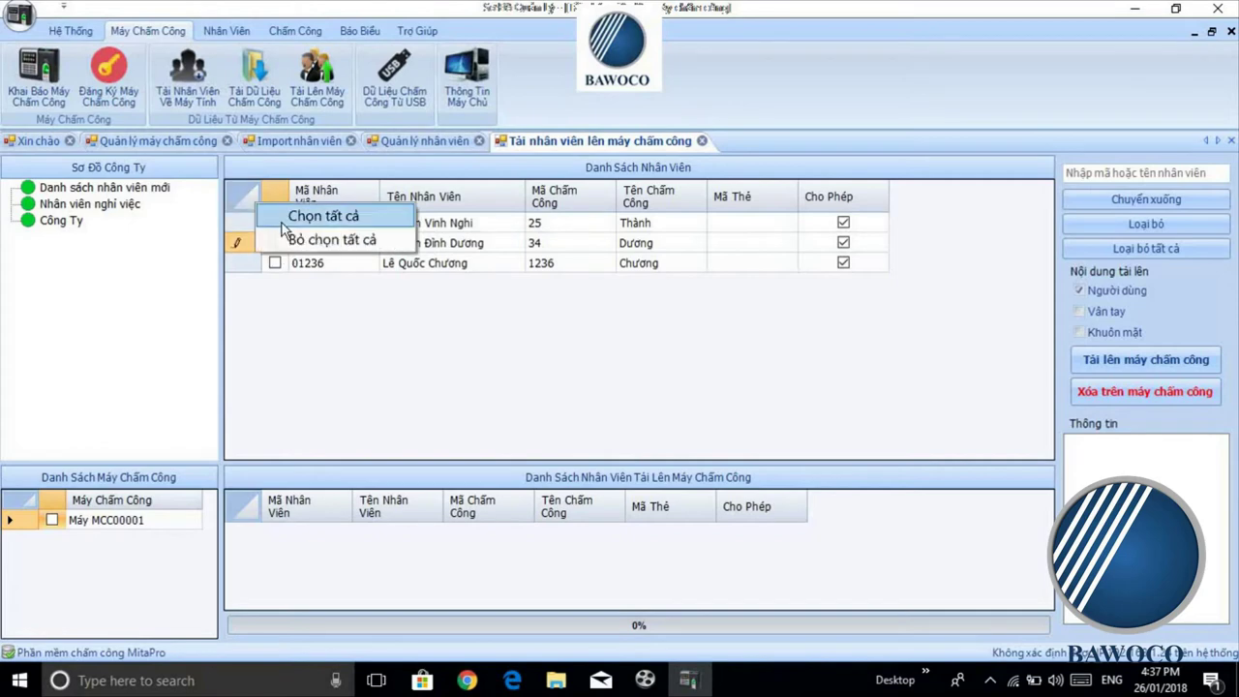
pyautogui.click(284, 226)
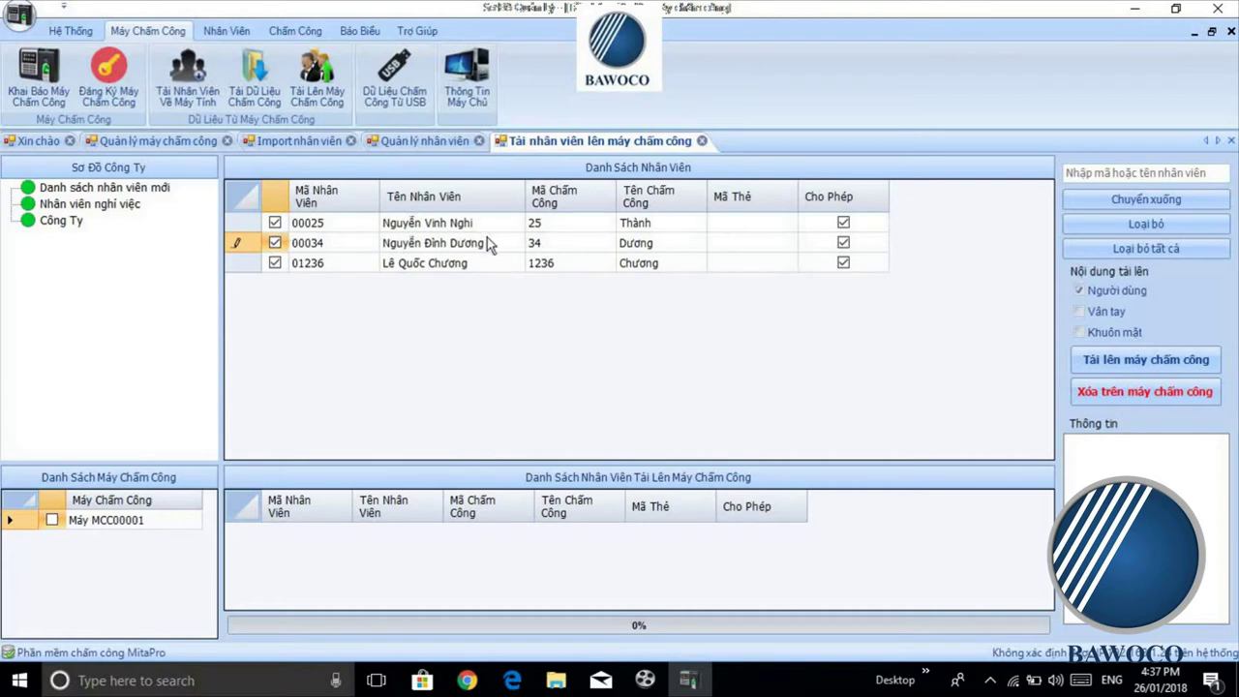
pyautogui.click(1178, 208)
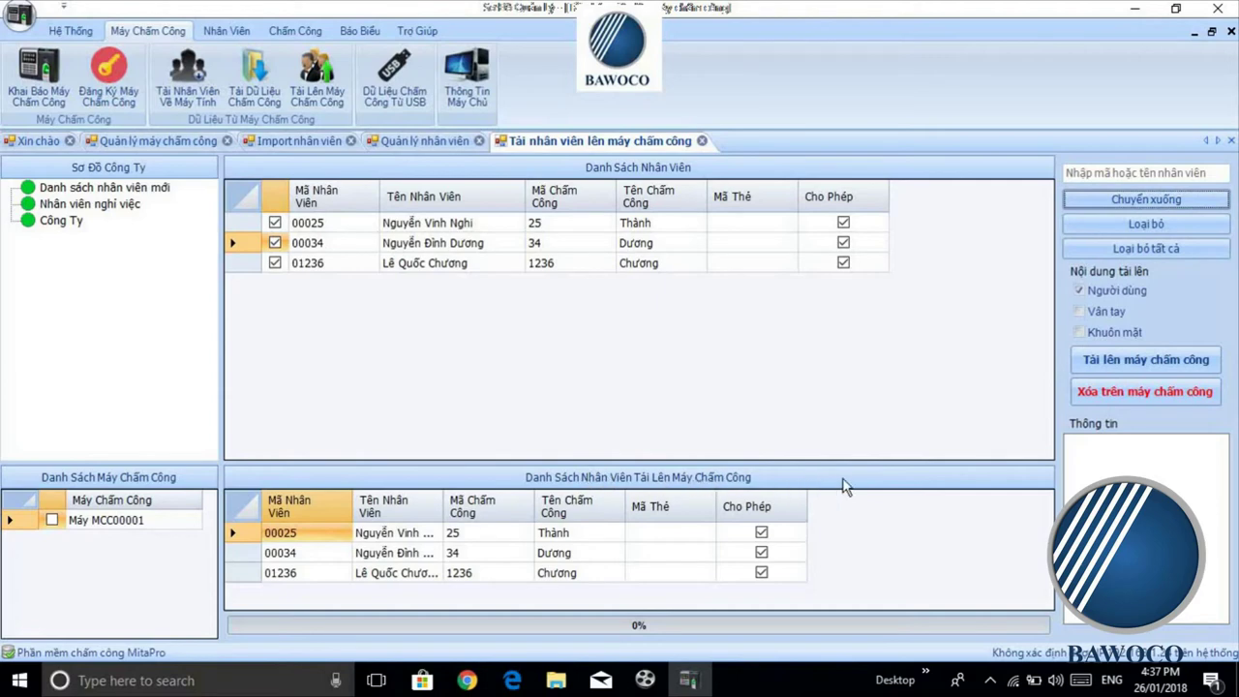
pyautogui.click(52, 521)
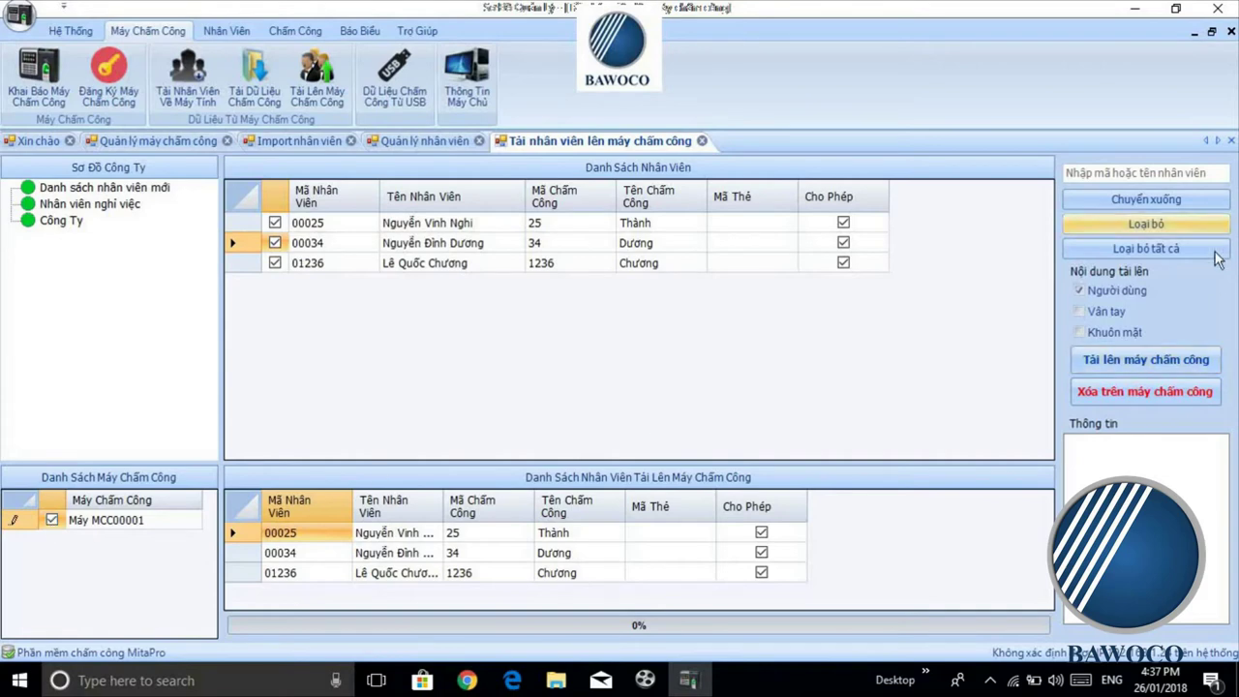
pyautogui.click(1185, 359)
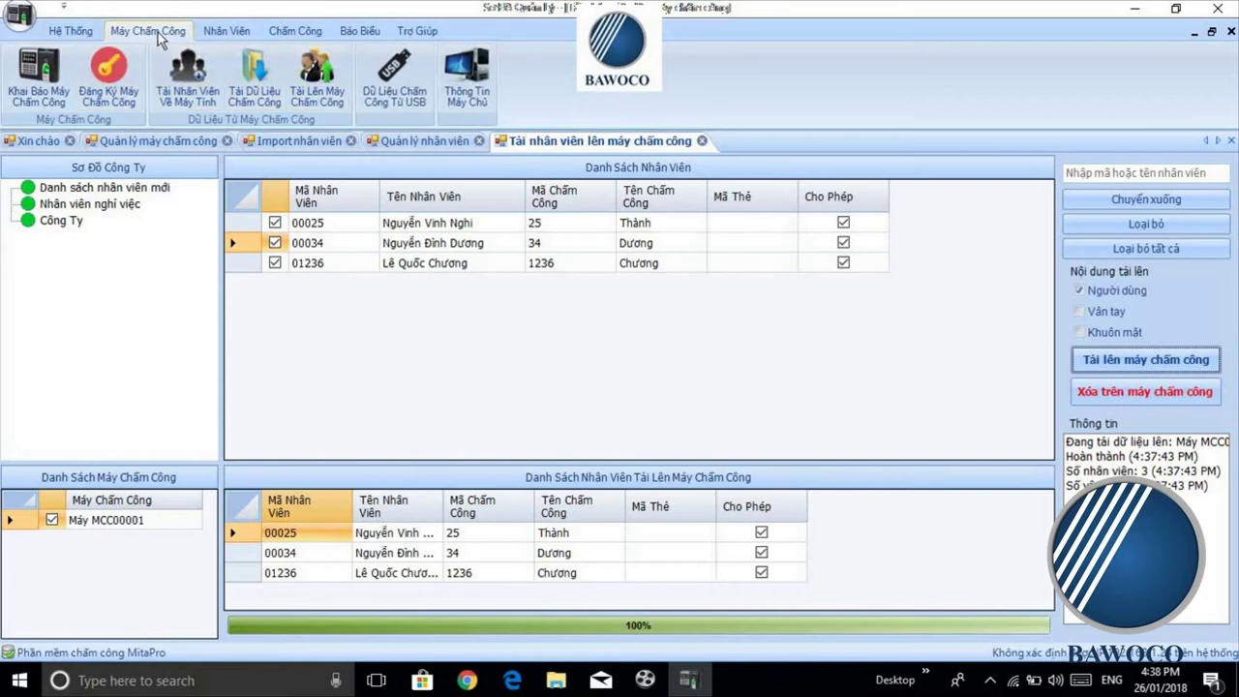
# Step: Check the device information of Máy MCC00001 in attendance machine management, and open the attendance data download page
pyautogui.click(50, 87)
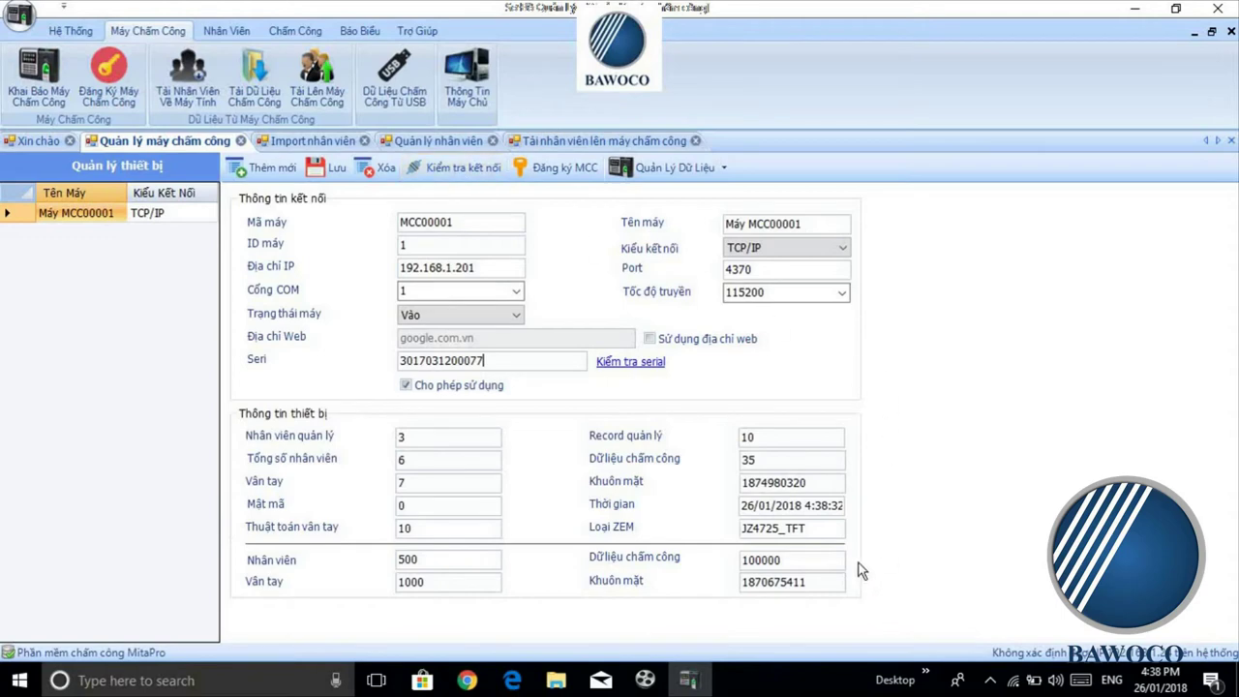
pyautogui.click(278, 105)
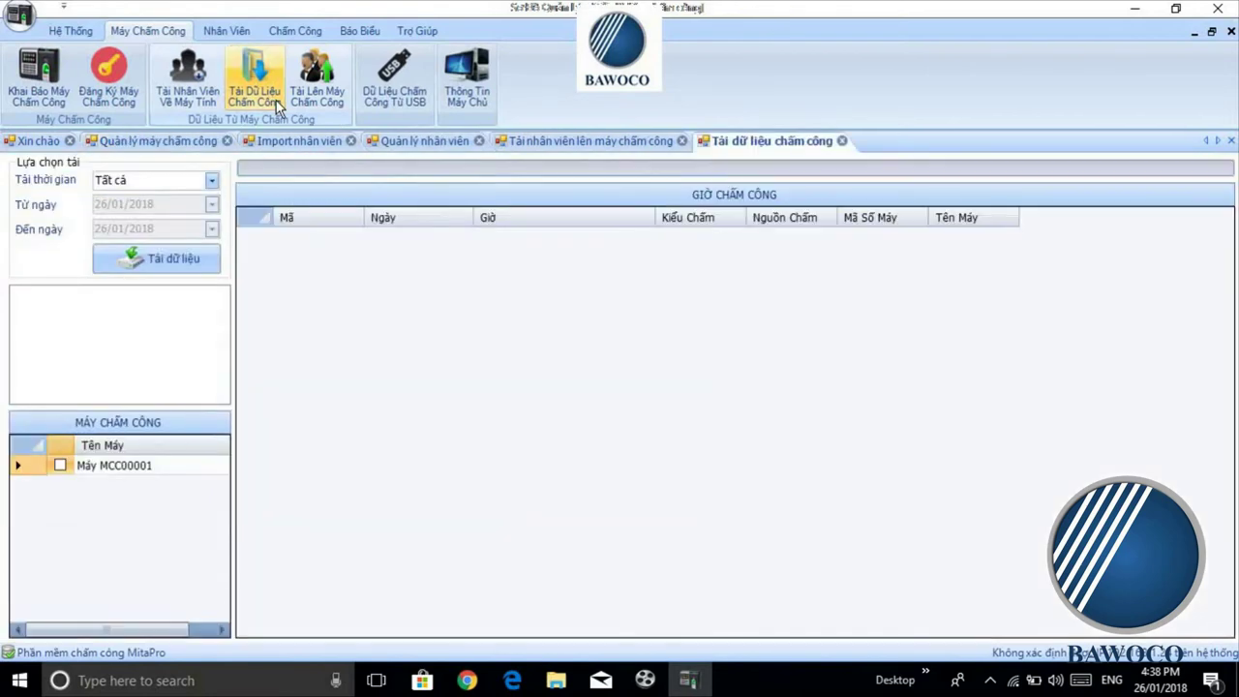
pyautogui.click(210, 181)
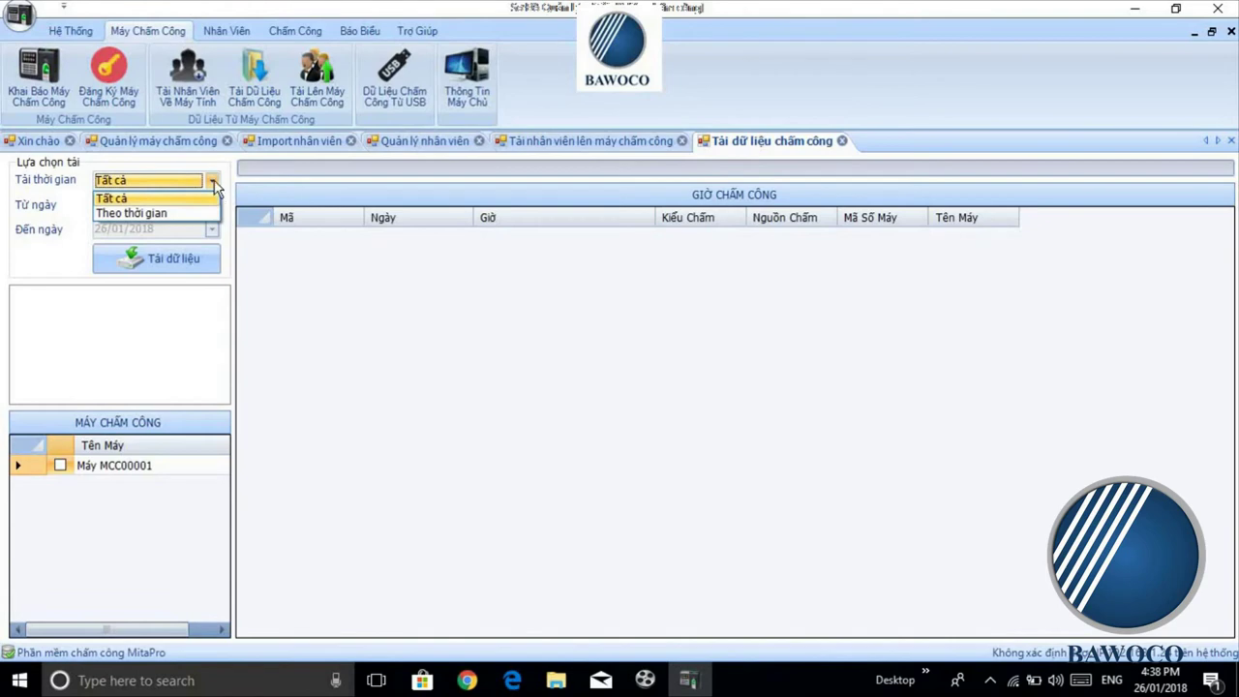
pyautogui.click(202, 211)
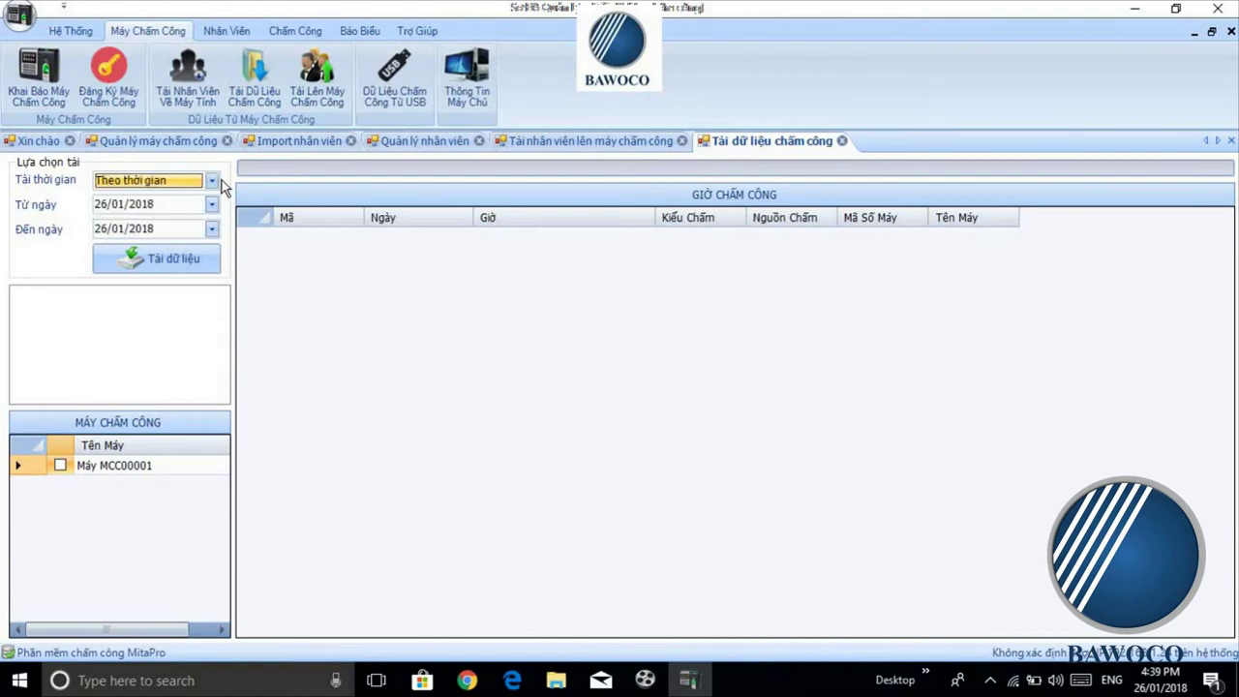
pyautogui.click(211, 204)
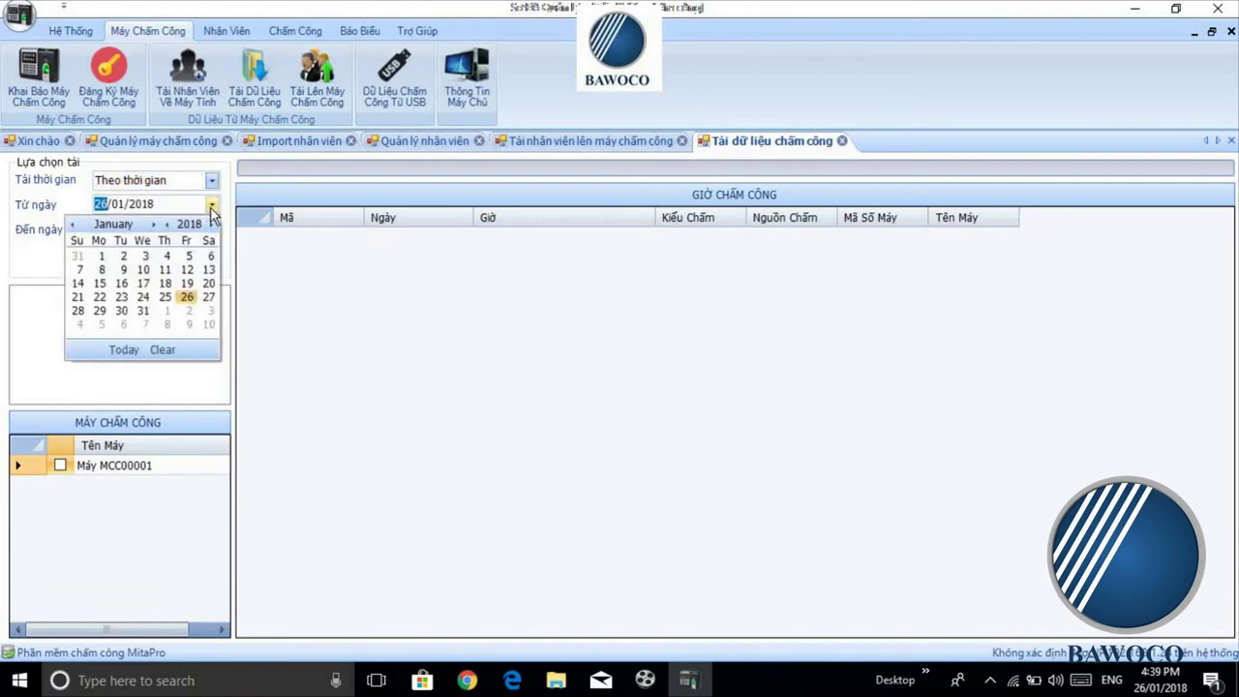
pyautogui.click(211, 204)
pyautogui.click(211, 228)
pyautogui.click(211, 228)
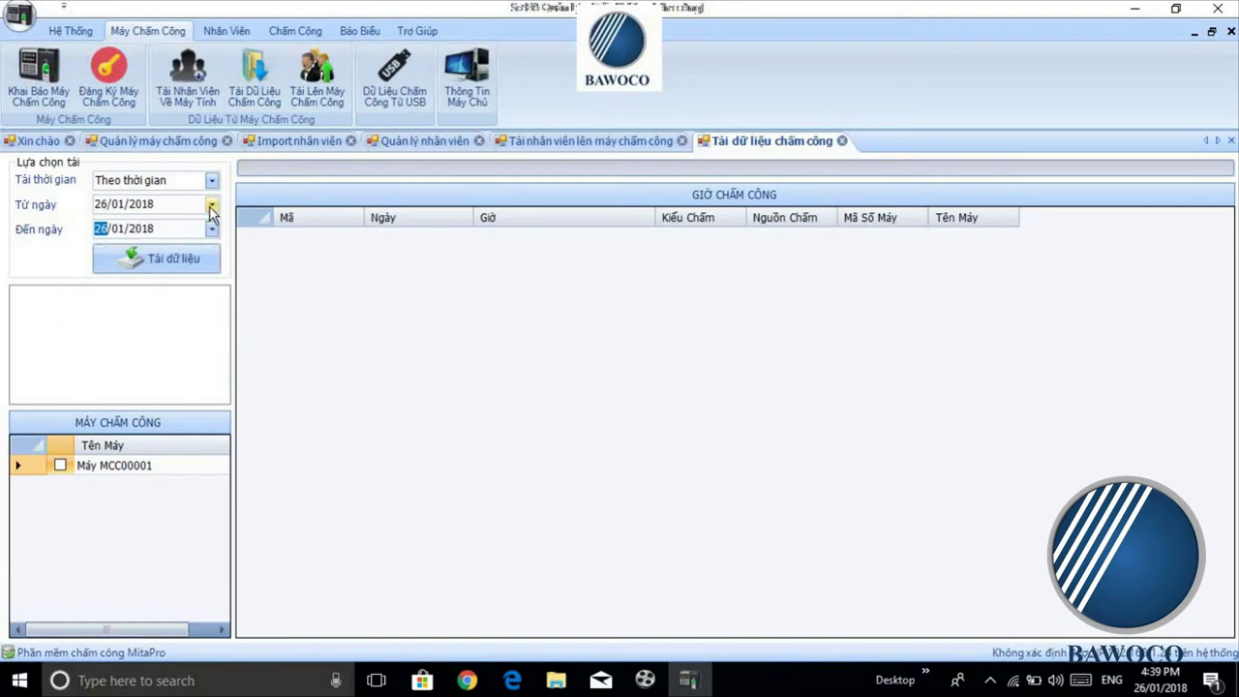
pyautogui.click(211, 204)
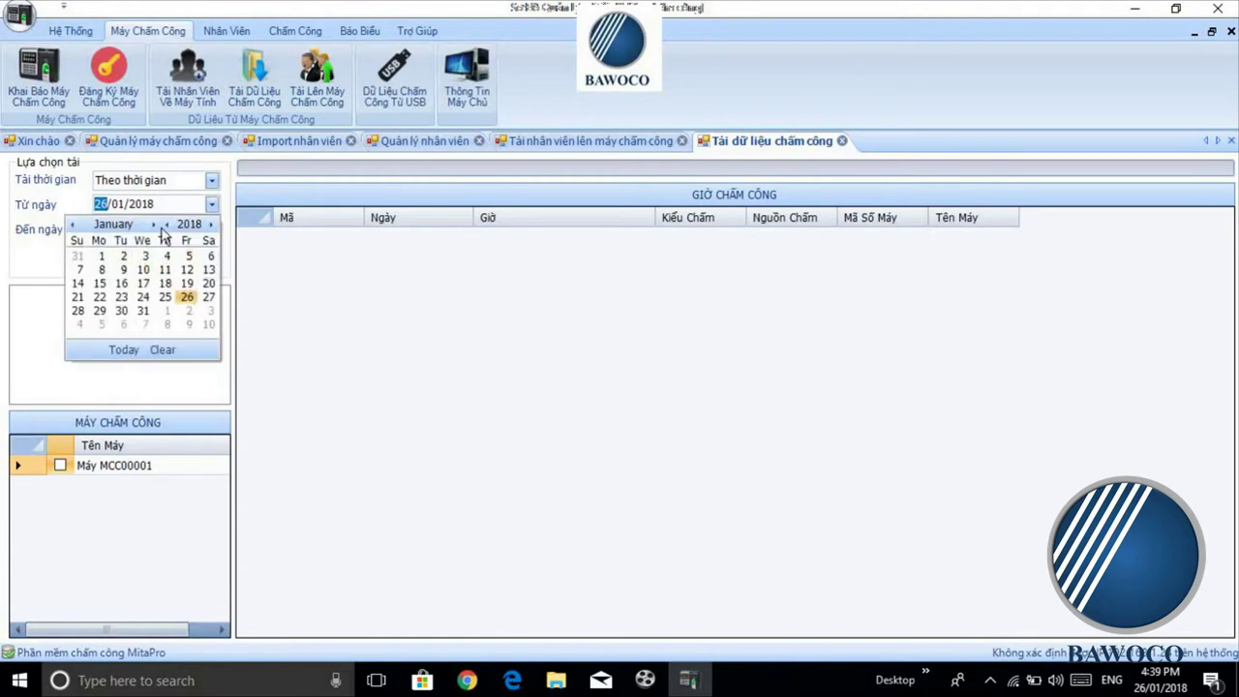
pyautogui.click(211, 204)
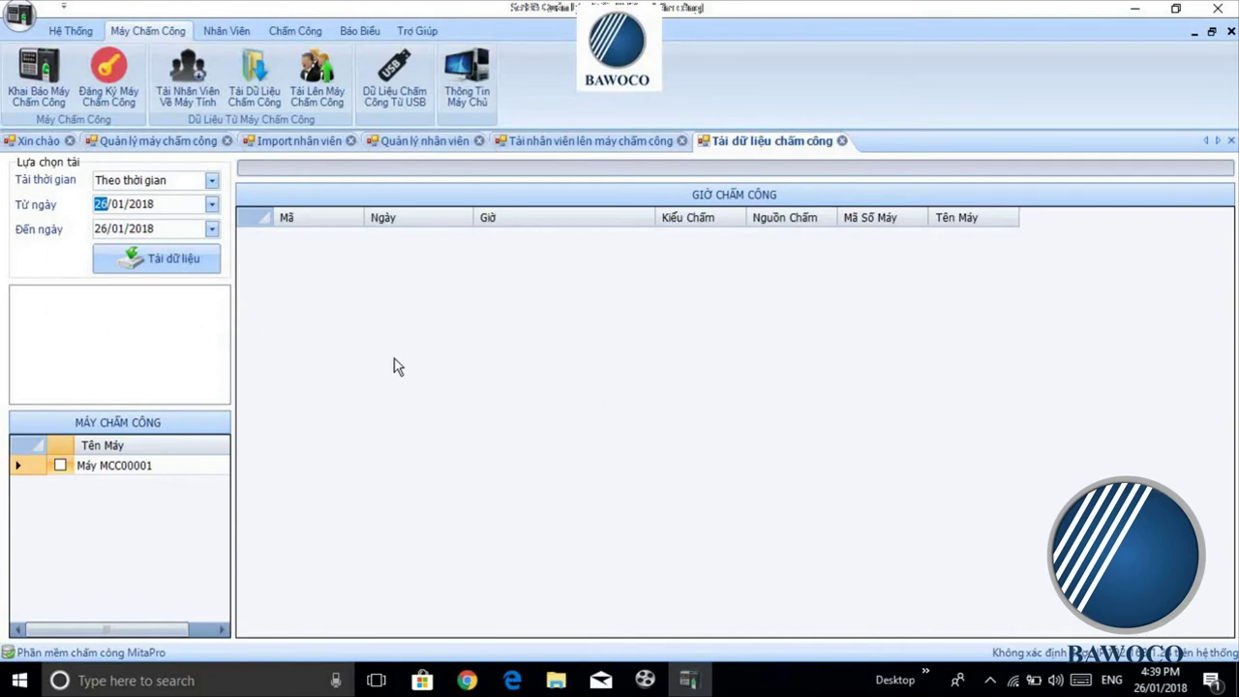
pyautogui.click(211, 181)
pyautogui.click(187, 197)
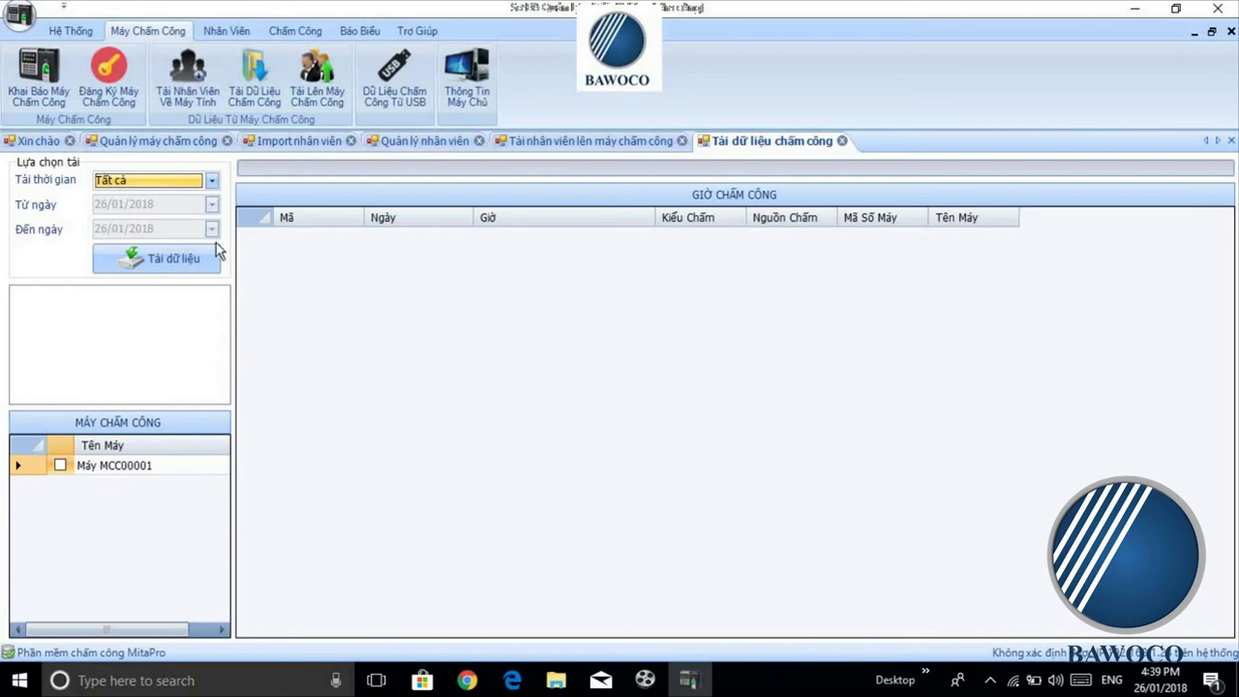
# Step: Download all attendance data from Máy MCC00001 and bring up the reporting commands
pyautogui.click(61, 466)
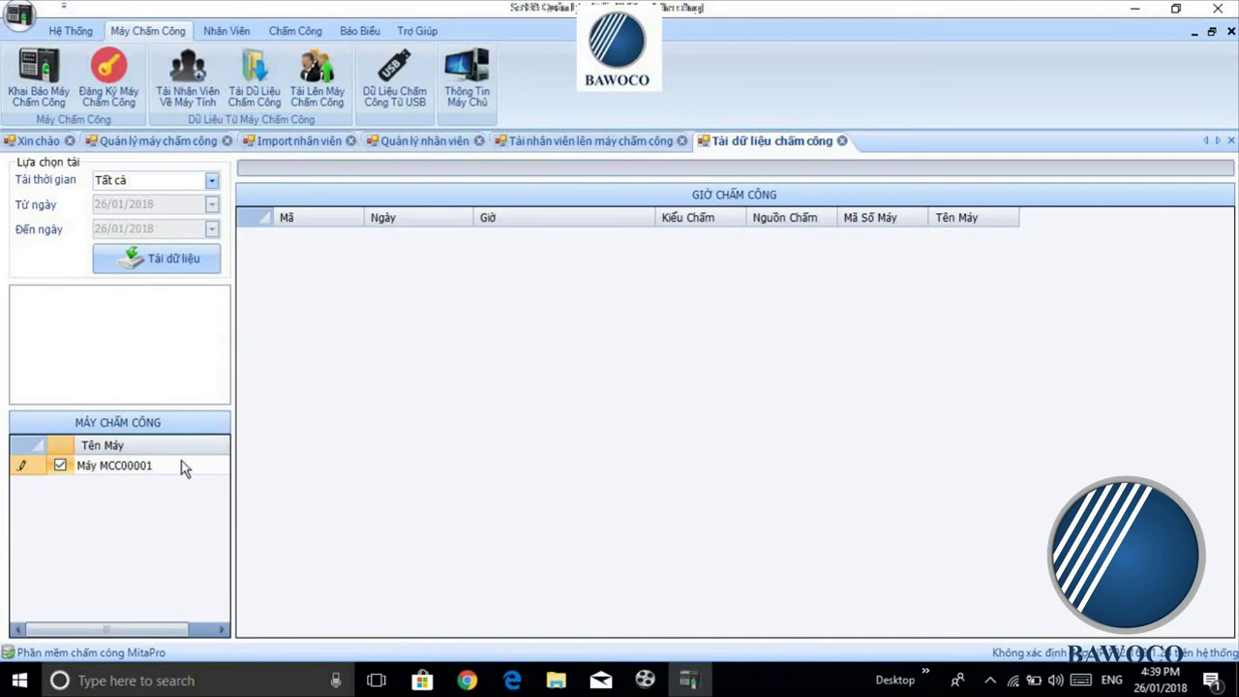
pyautogui.click(148, 268)
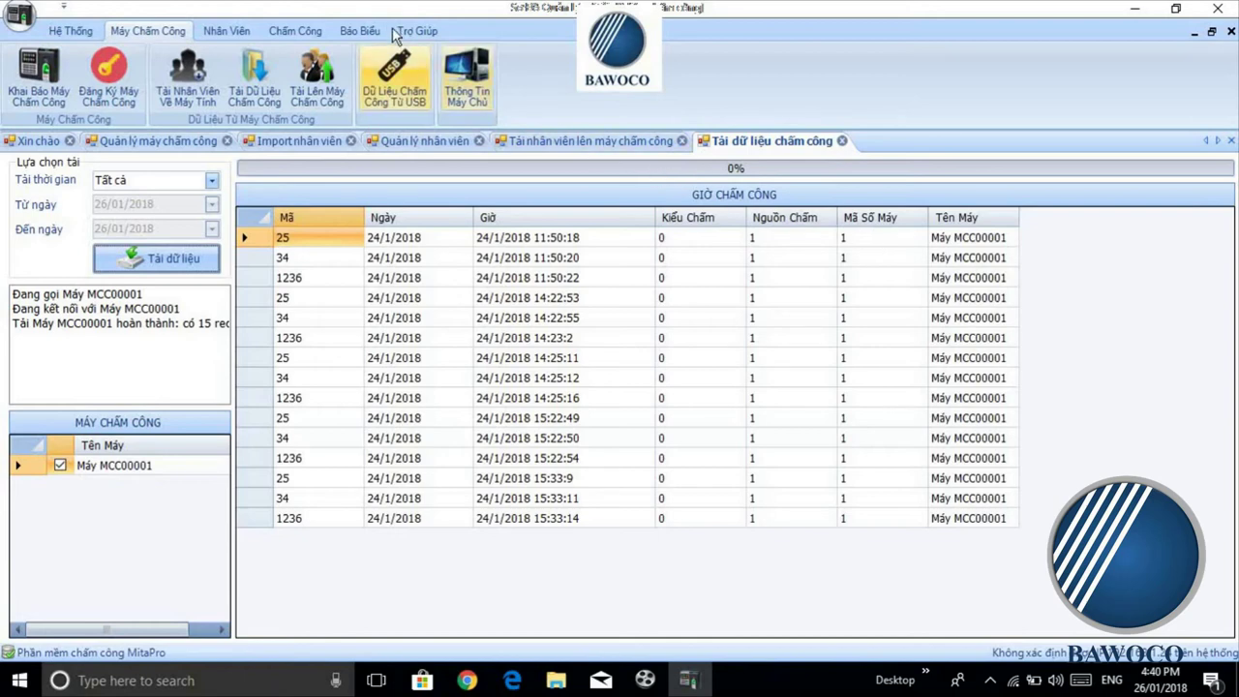
pyautogui.click(357, 31)
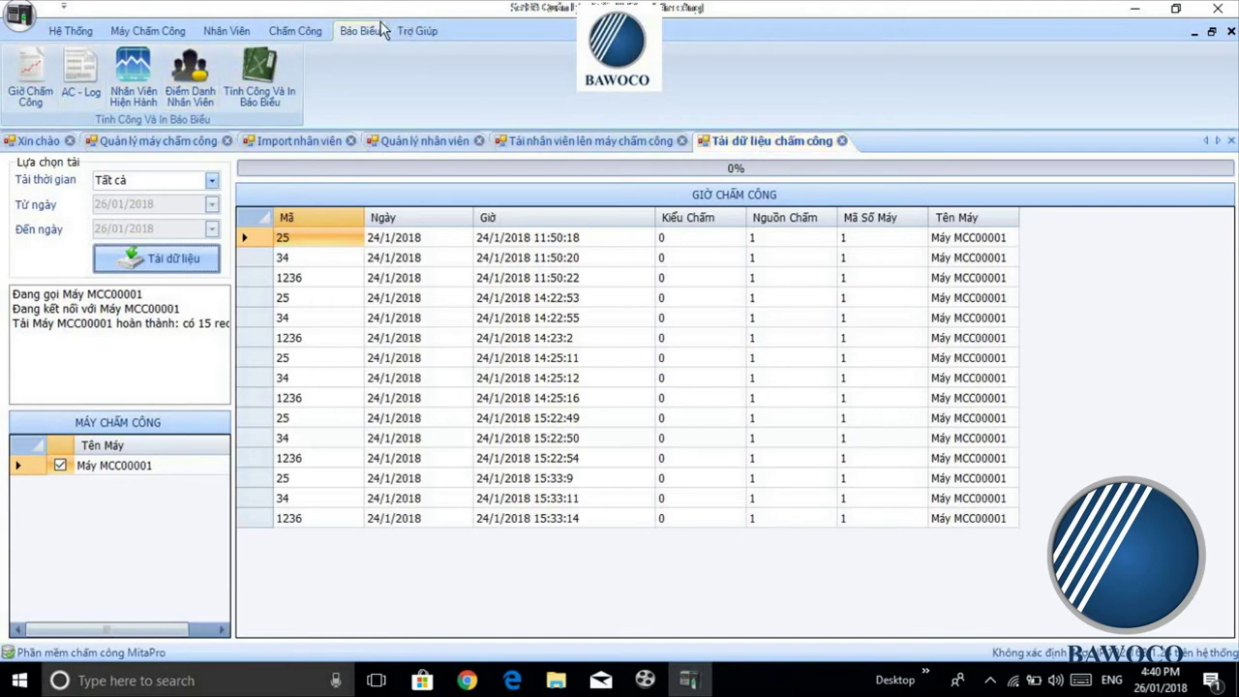
# Step: Open the Giờ Chấm Công report page and select all employees in the new employee list
pyautogui.click(32, 105)
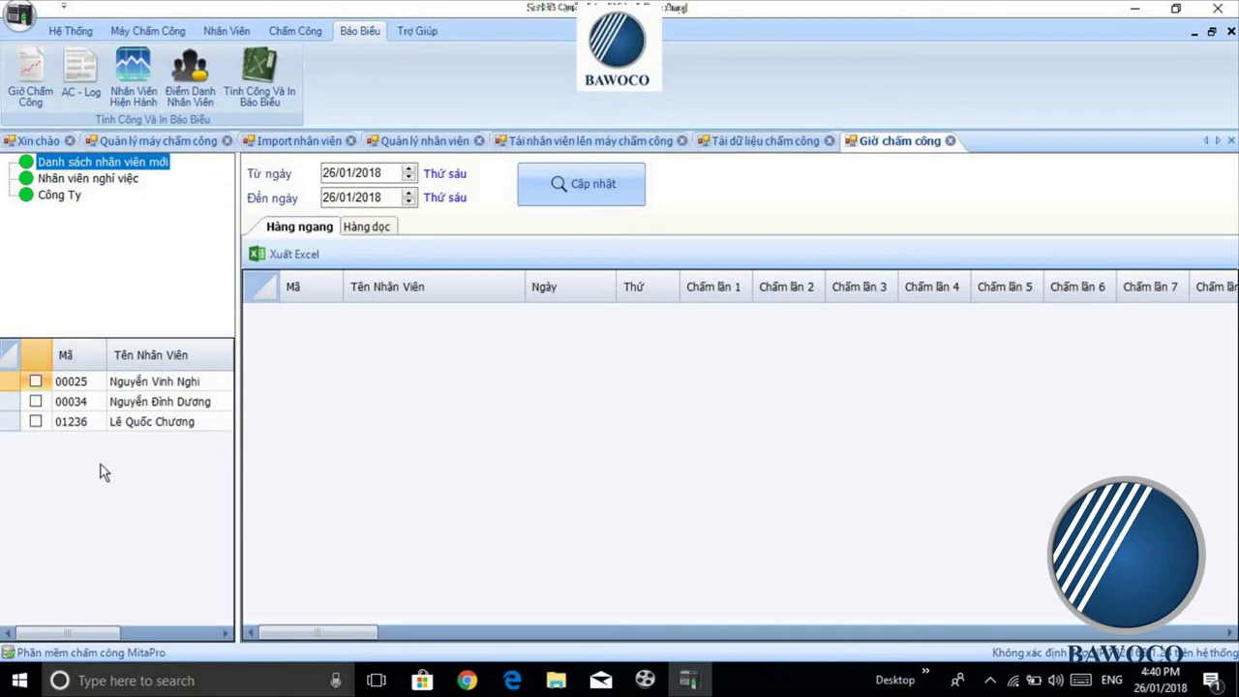
pyautogui.click(35, 382)
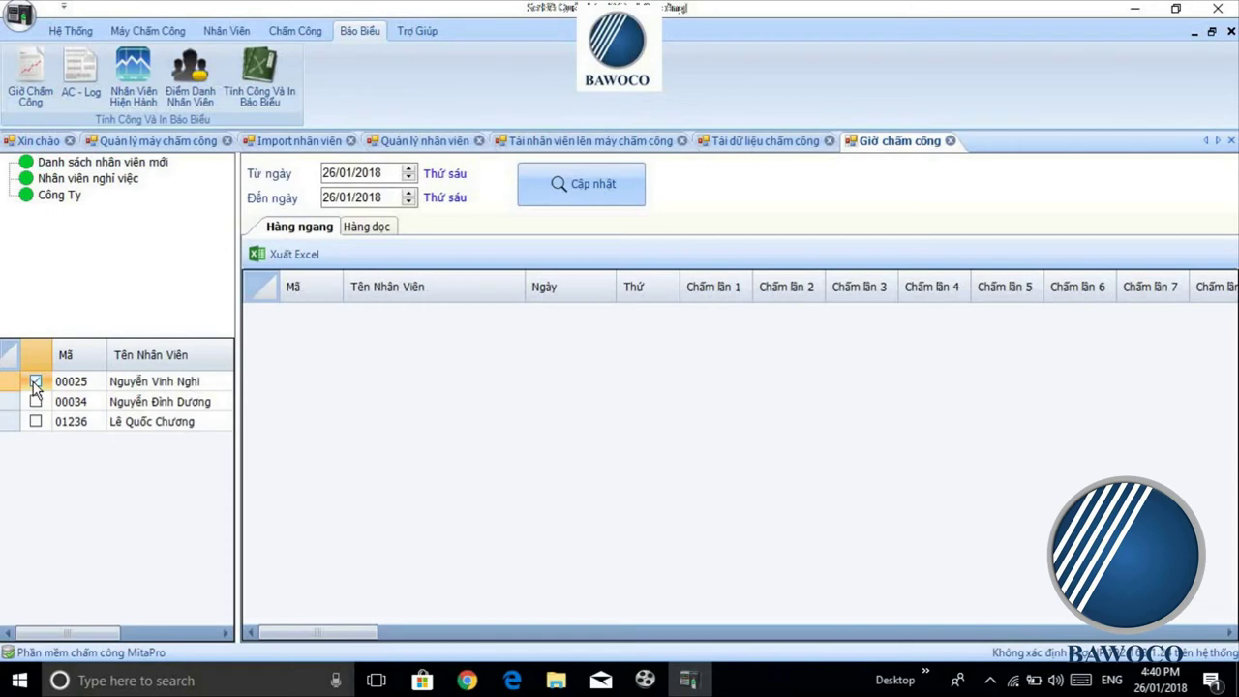
pyautogui.click(36, 401)
pyautogui.click(29, 355)
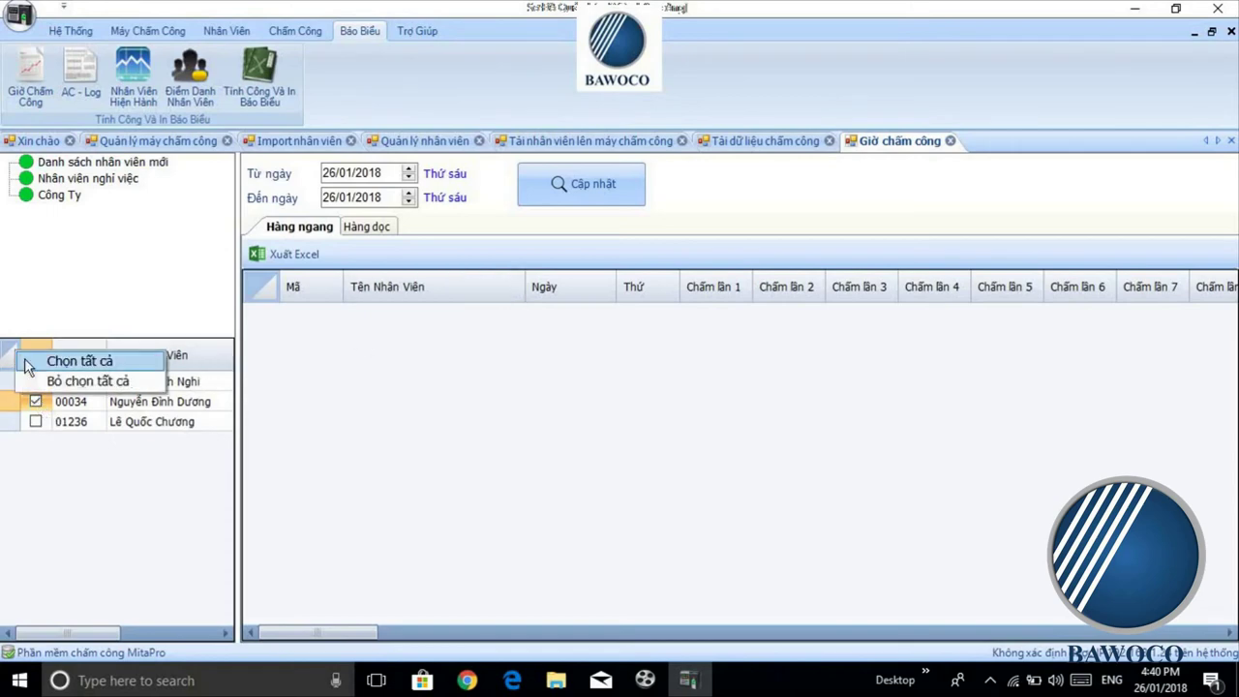
pyautogui.click(29, 364)
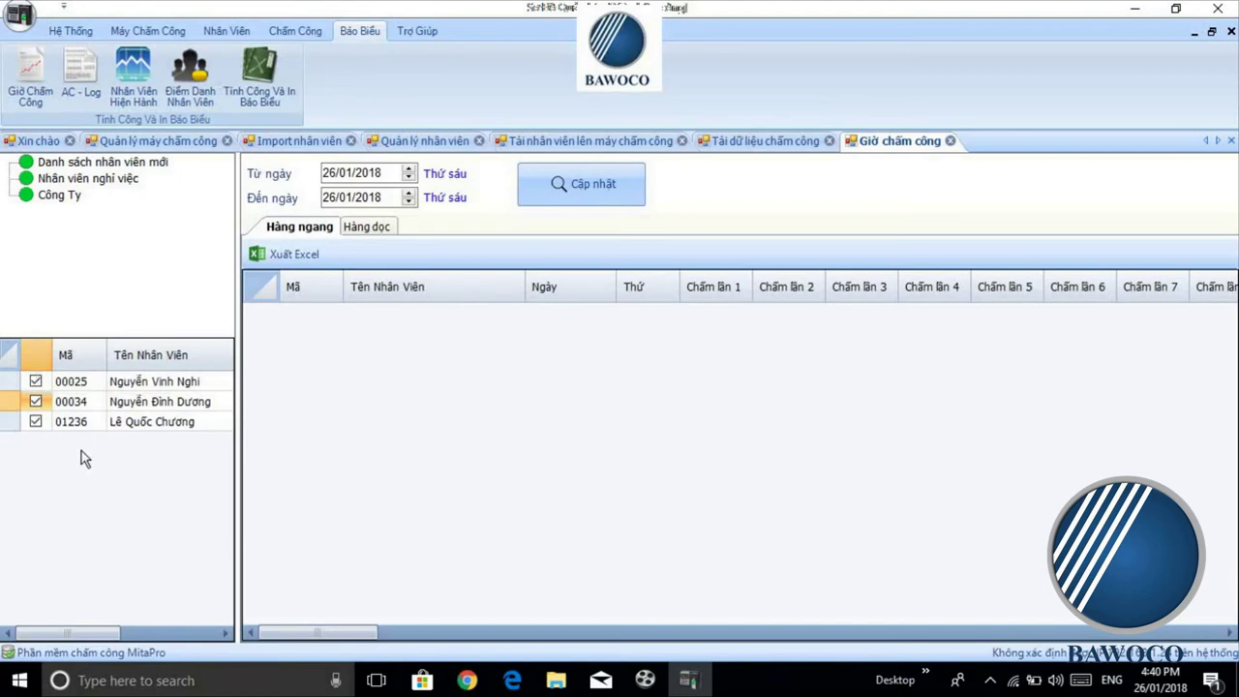
# Step: Load the selected employees' attendance hours from 26/01/2018 to 26/01/2018 and review the horizontal table's attendance columns
pyautogui.click(409, 169)
pyautogui.click(409, 178)
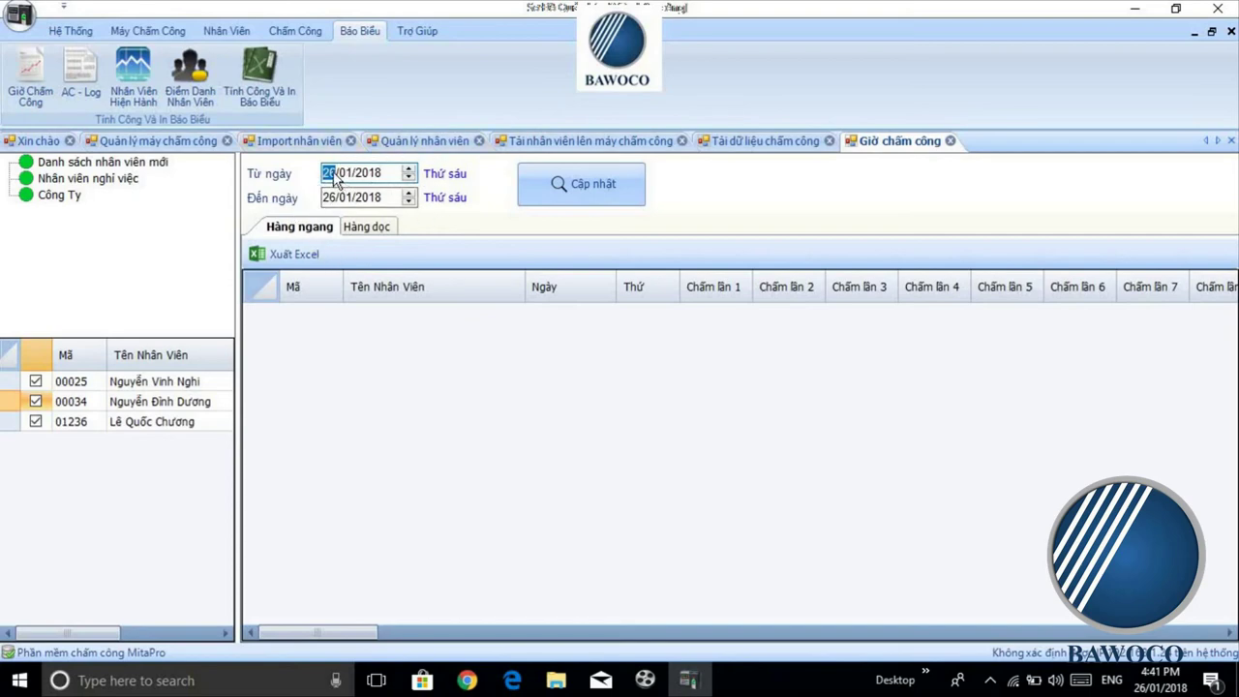
pyautogui.click(578, 193)
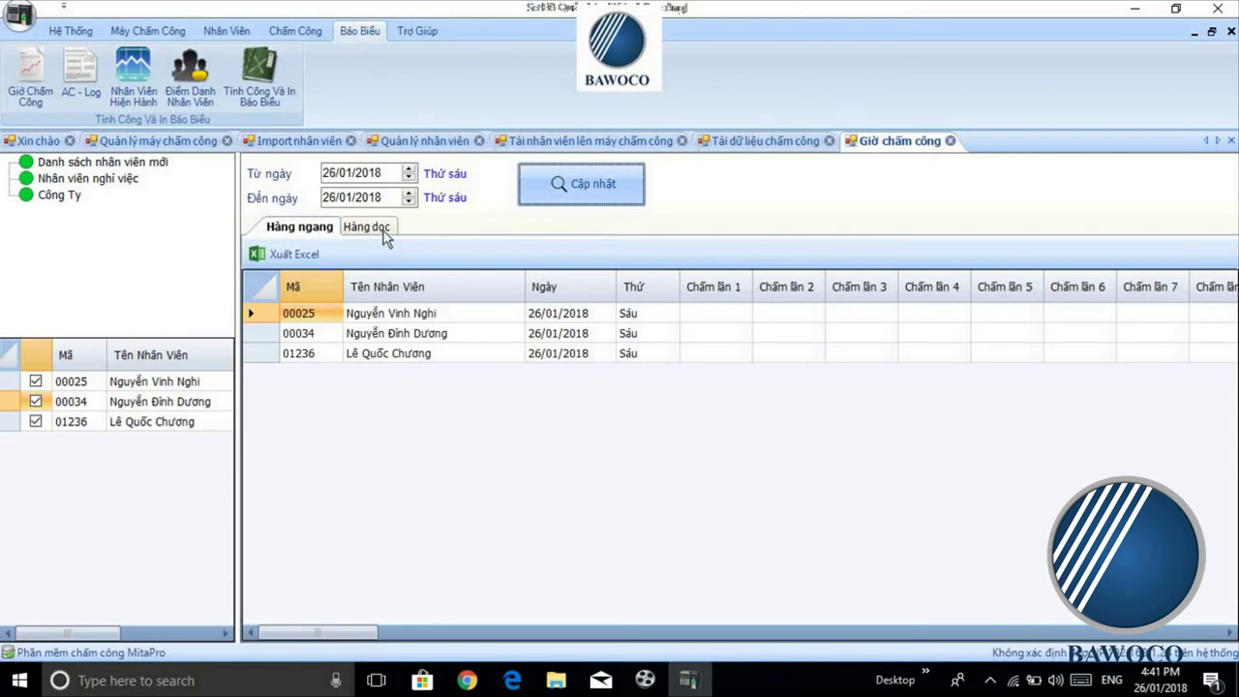
pyautogui.moveTo(350, 631)
pyautogui.mouseDown()
pyautogui.moveTo(427, 636)
pyautogui.moveTo(385, 620)
pyautogui.moveTo(352, 631)
pyautogui.mouseUp()
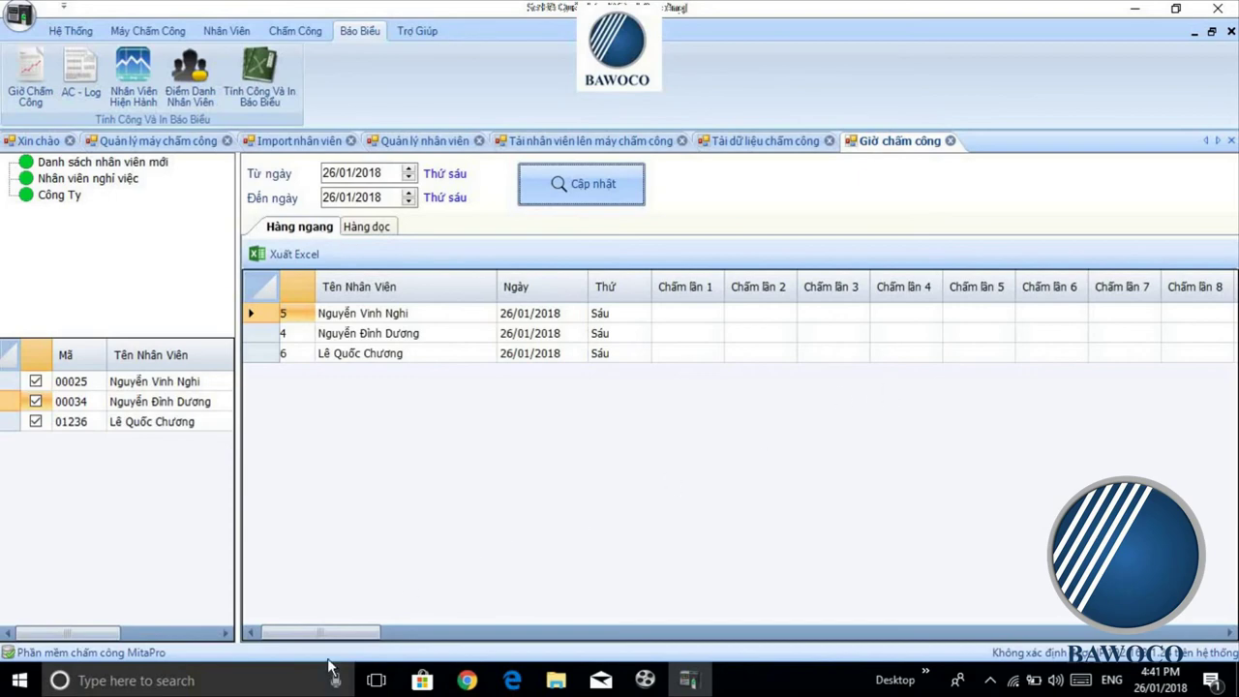
pyautogui.moveTo(334, 642)
pyautogui.mouseDown()
pyautogui.moveTo(484, 652)
pyautogui.moveTo(314, 631)
pyautogui.mouseUp()
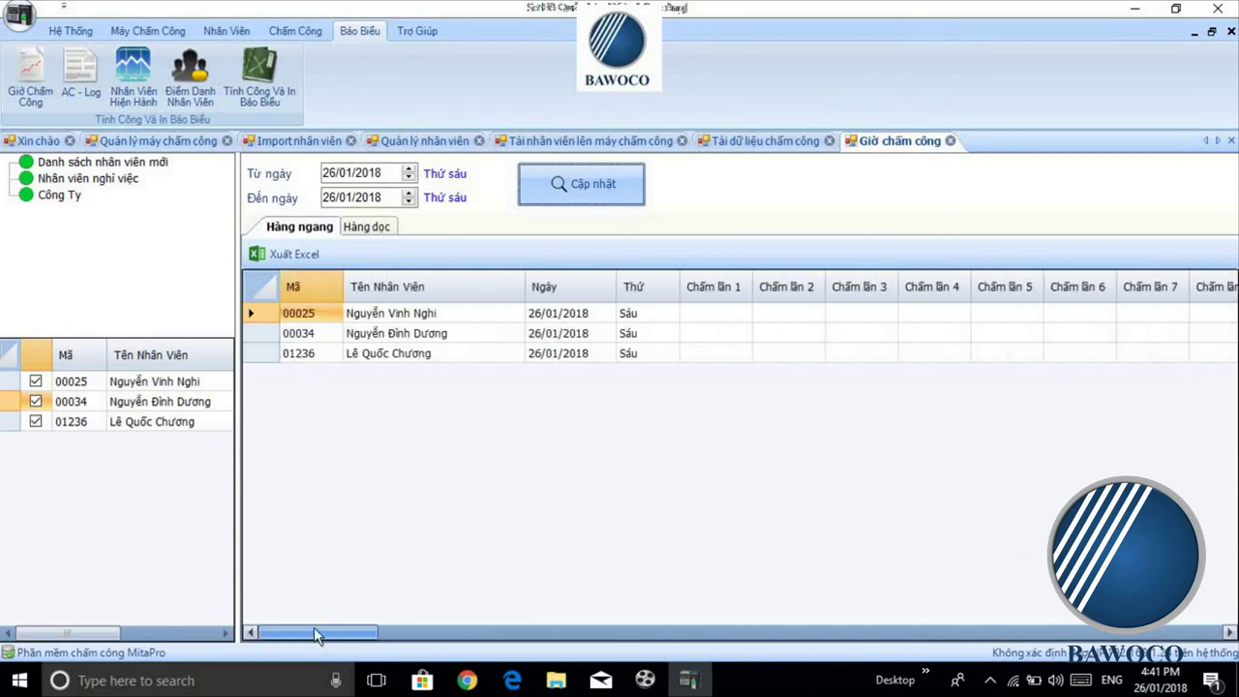
# Step: Display the attendance hours in the Hàng dọc layout and export them to Excel, showing the workbook full screen
pyautogui.click(387, 225)
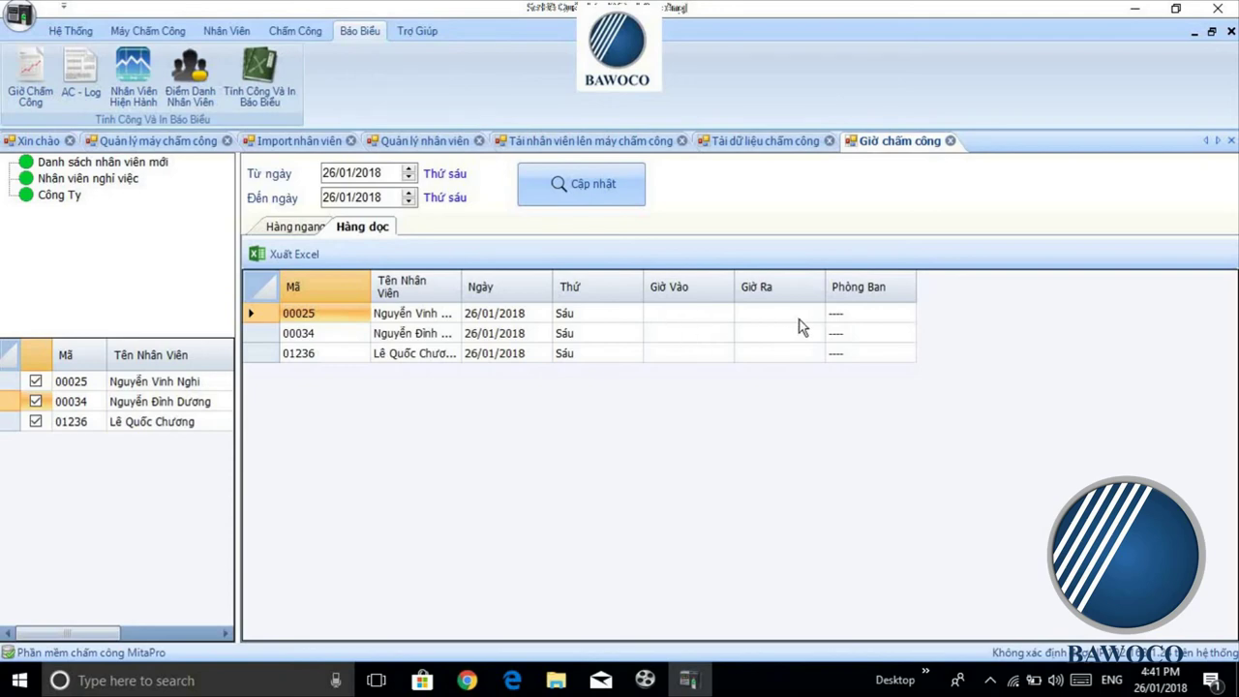
pyautogui.click(299, 256)
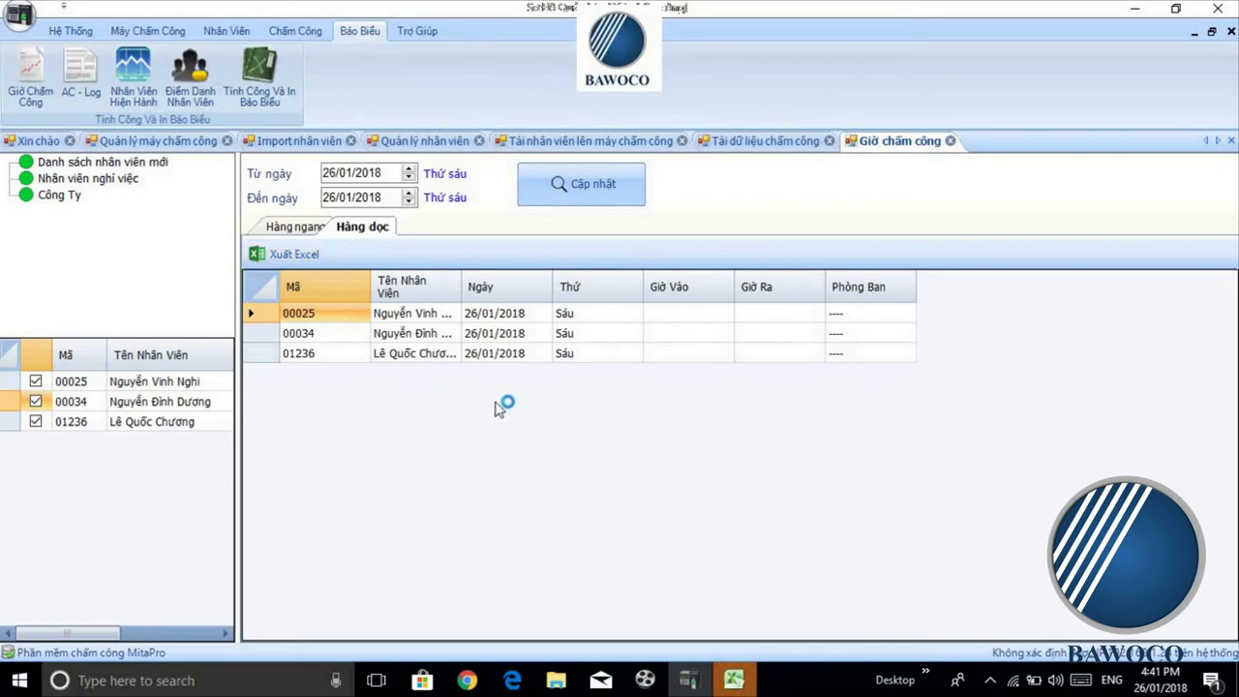
pyautogui.click(733, 680)
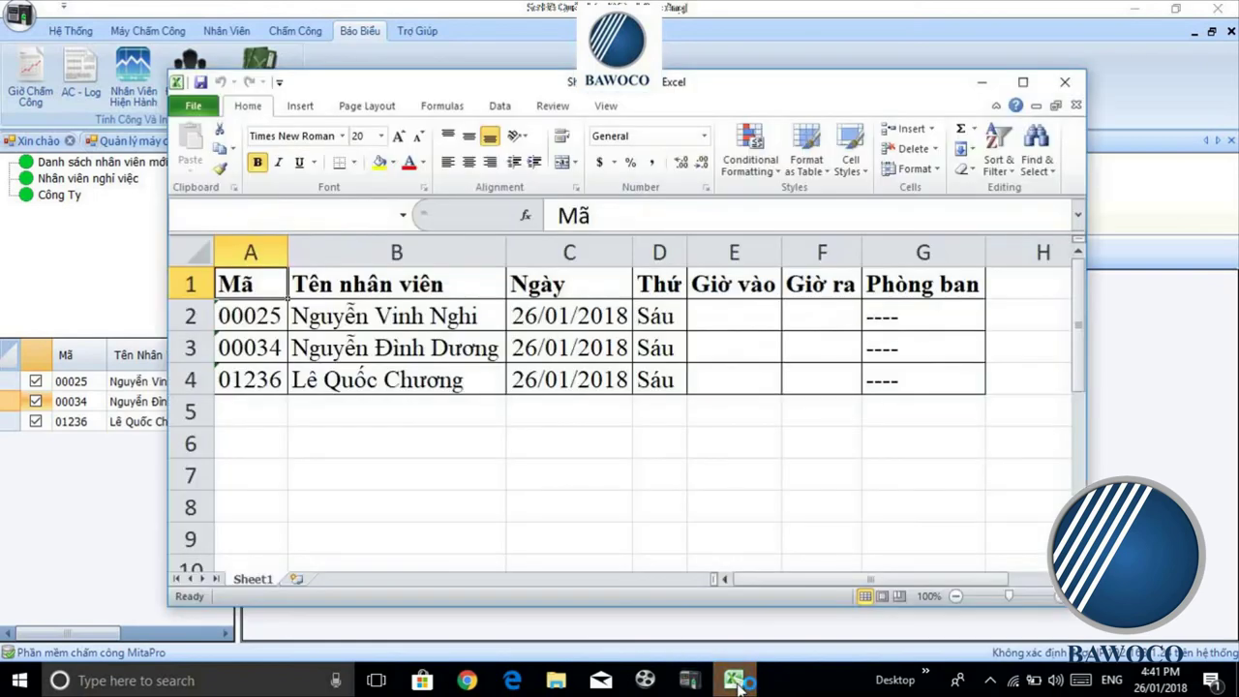
pyautogui.click(1022, 84)
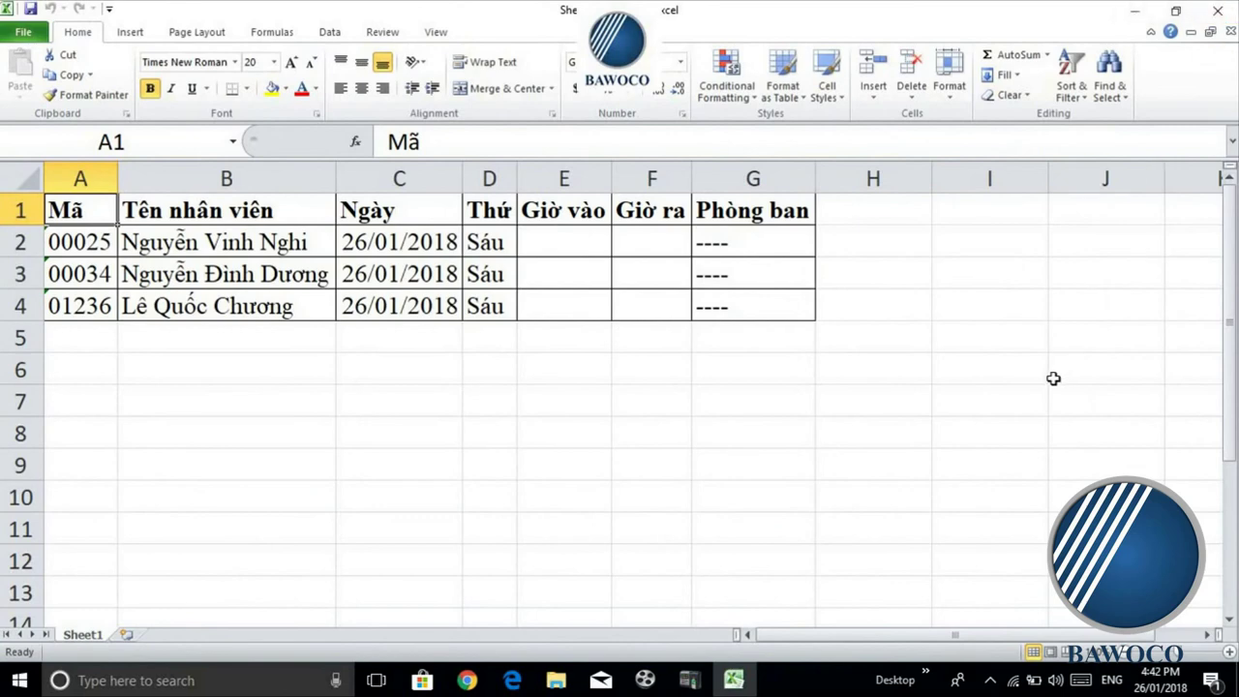
# Step: Examine the Giờ vào and Giờ ra cells in the exported workbook, and close it without saving
pyautogui.click(563, 246)
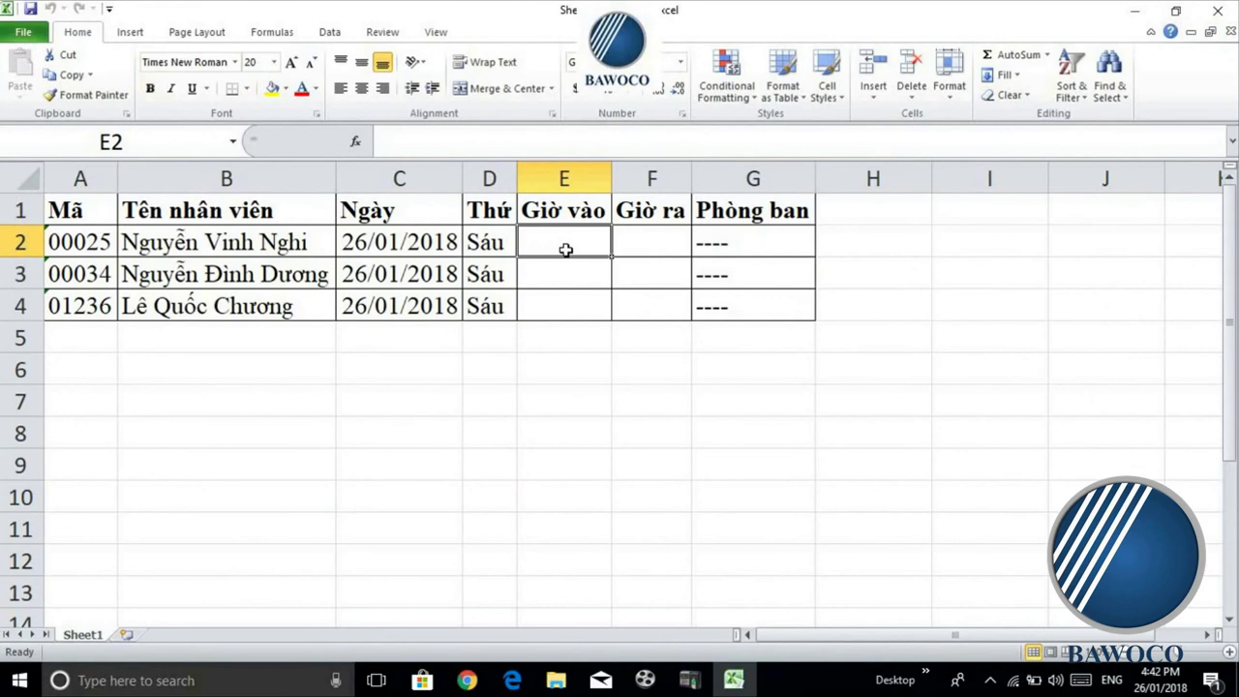
pyautogui.click(663, 251)
pyautogui.click(650, 271)
pyautogui.click(595, 239)
pyautogui.click(643, 244)
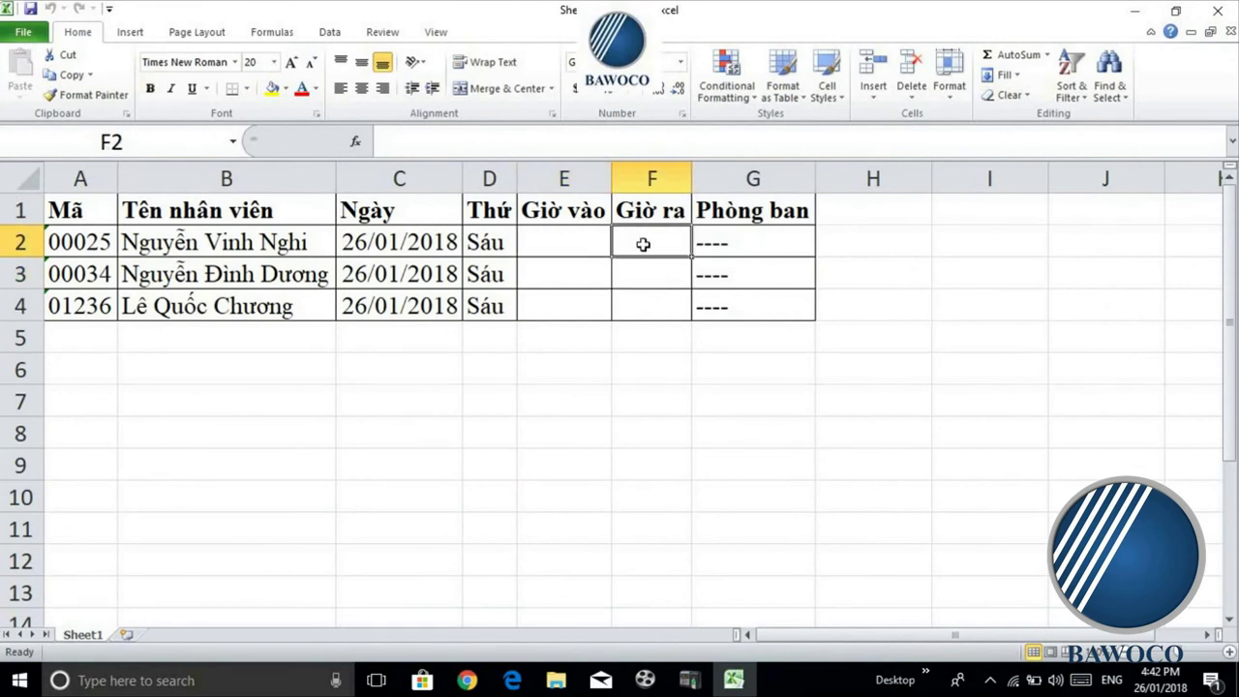
pyautogui.doubleClick(593, 250)
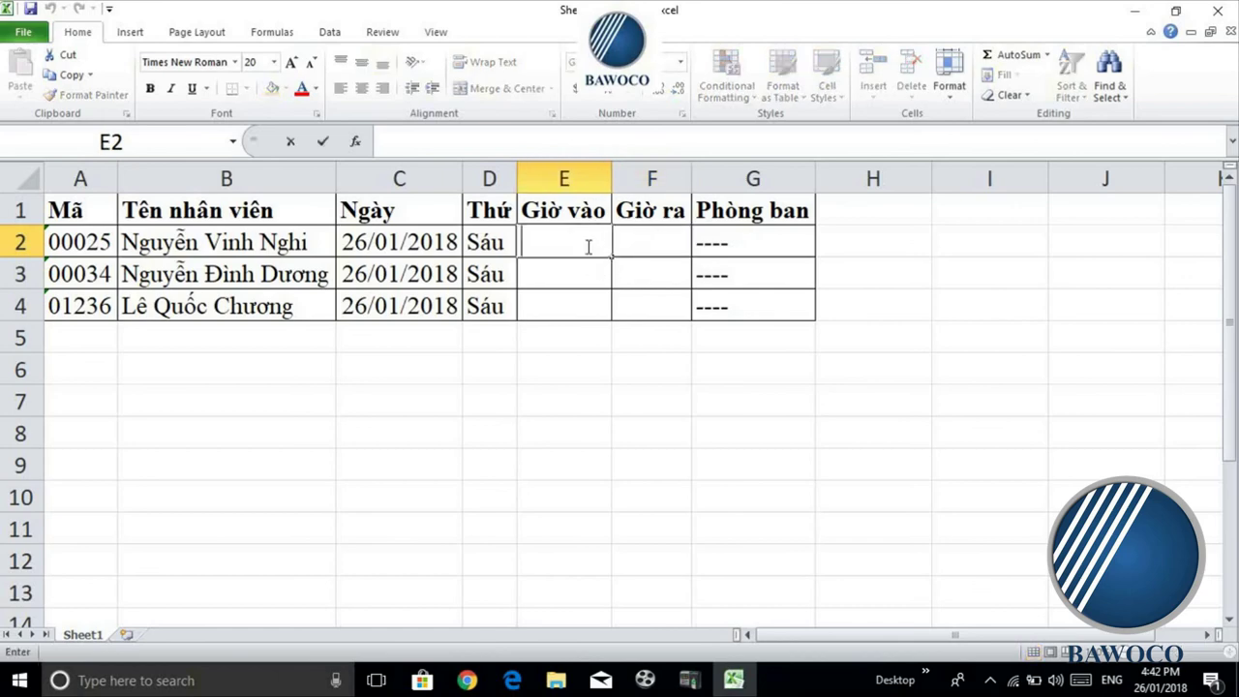
pyautogui.click(667, 304)
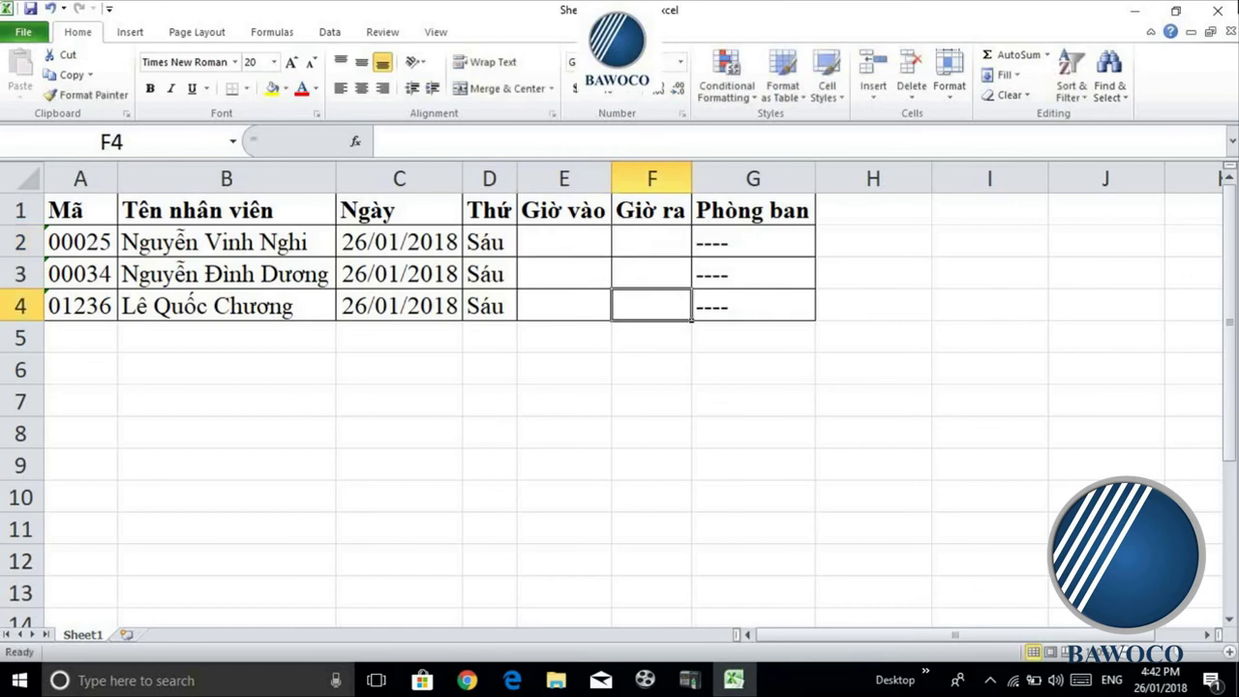
pyautogui.click(1217, 11)
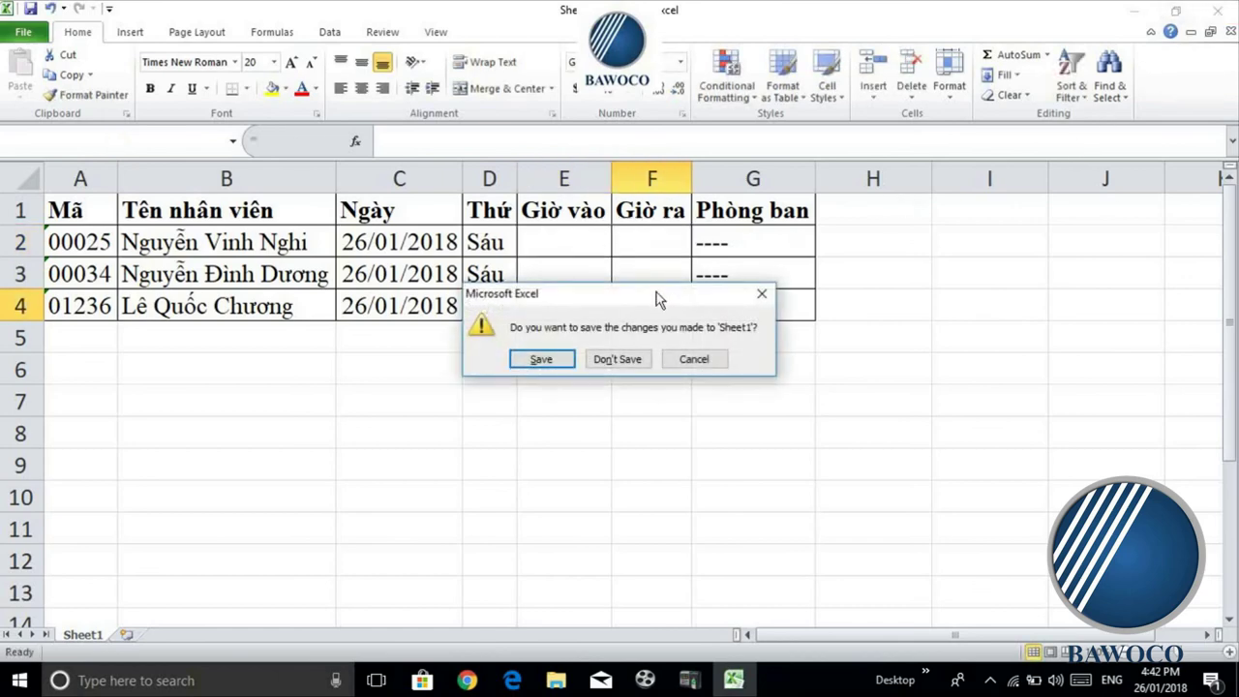
pyautogui.click(607, 362)
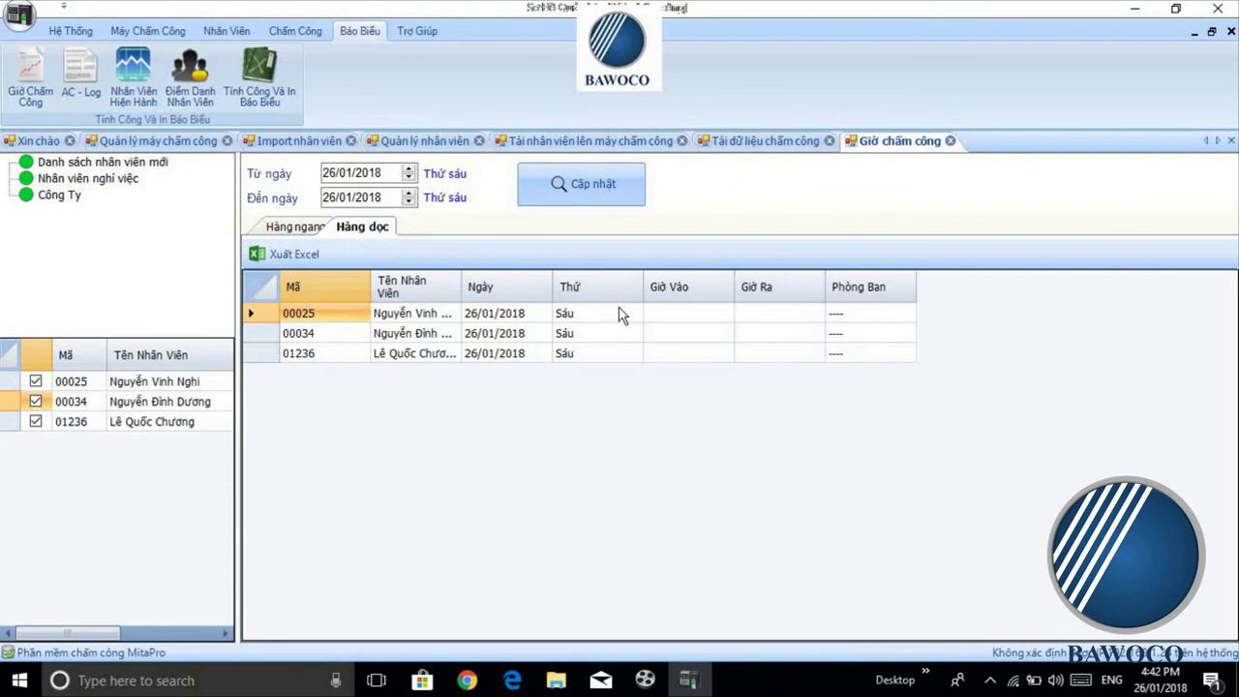
pyautogui.click(610, 200)
pyautogui.click(647, 683)
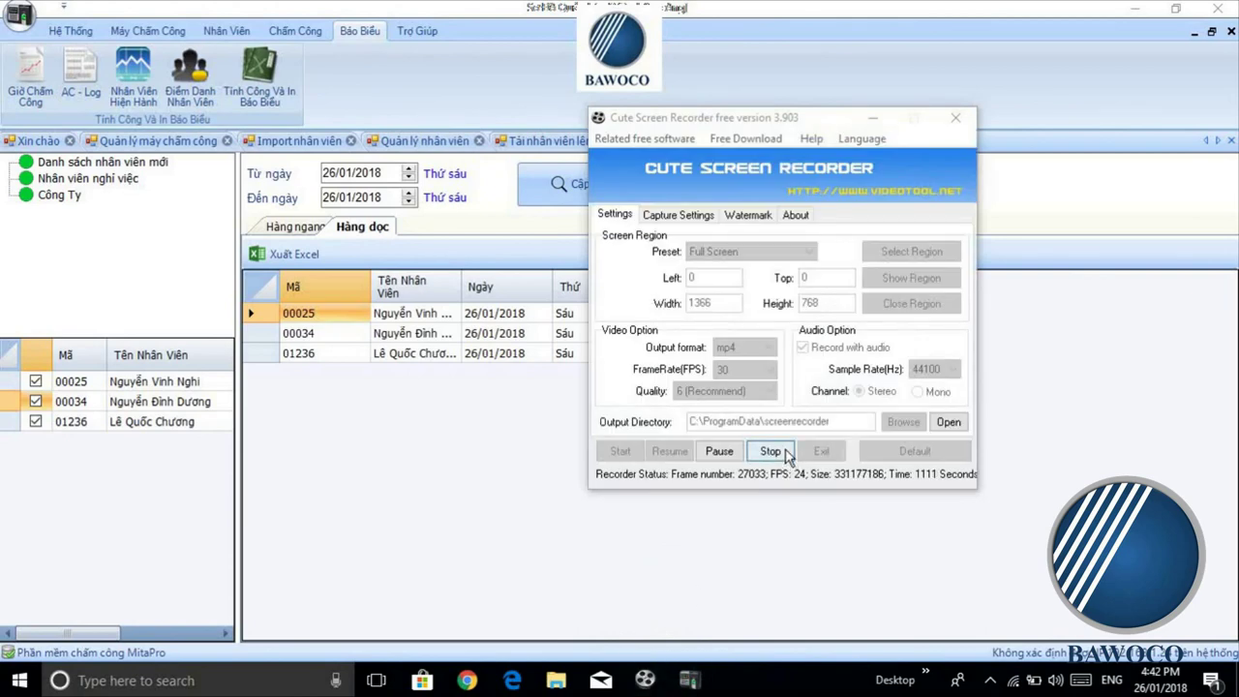